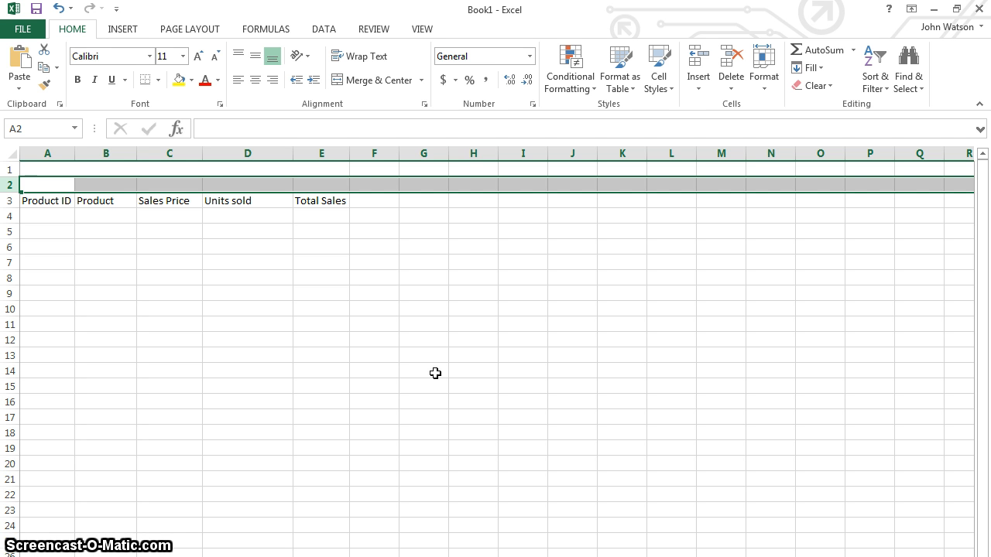
- Widen column A so the Product ID column has more room
click(179, 321)
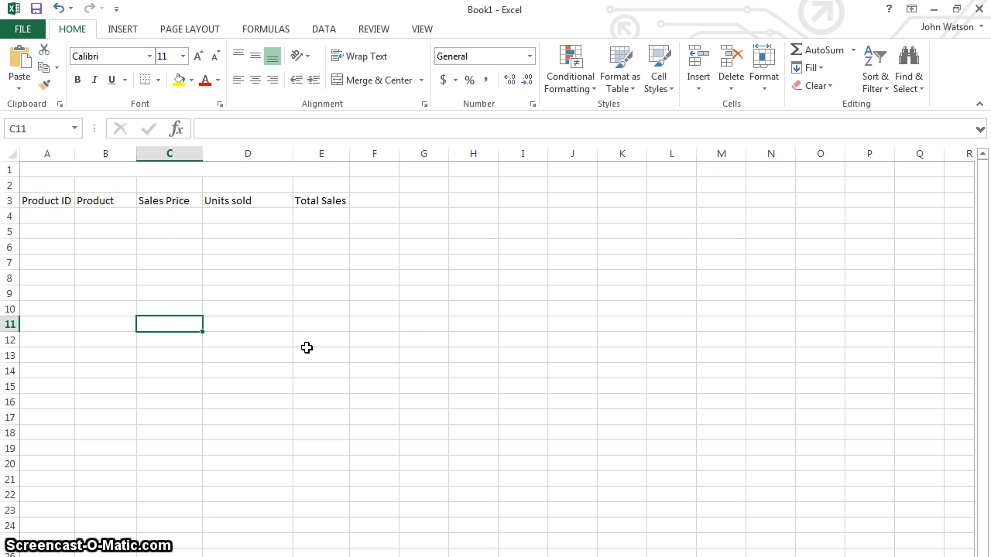
drag(74, 153, 91, 153)
click(267, 341)
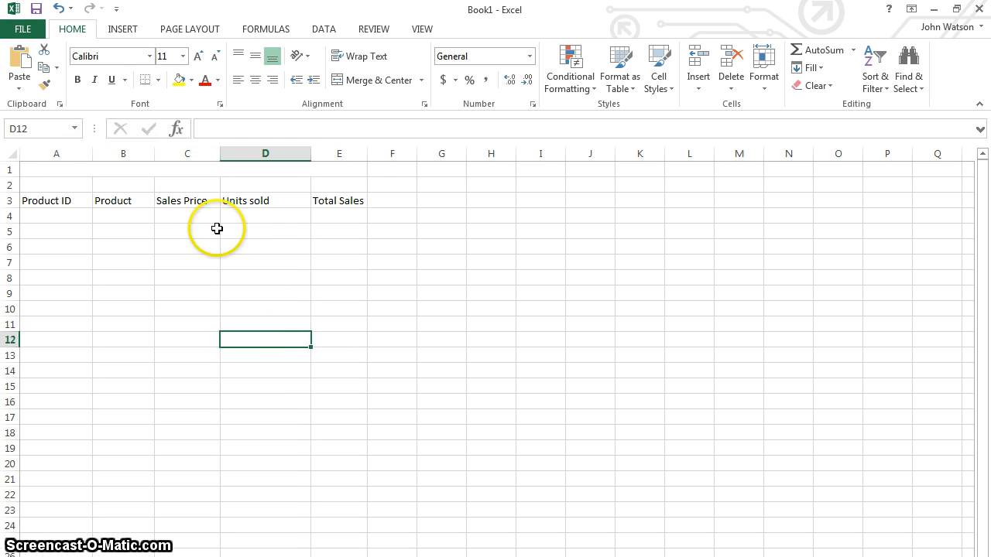
- Enter the title Music Shop in the merged cell A1 above the column headers
click(200, 174)
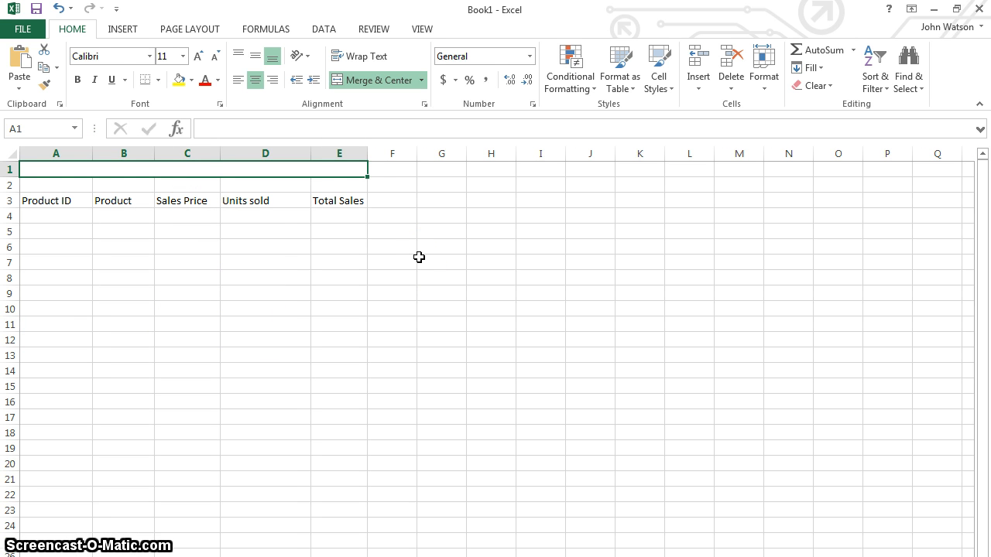
text(Music Sh)
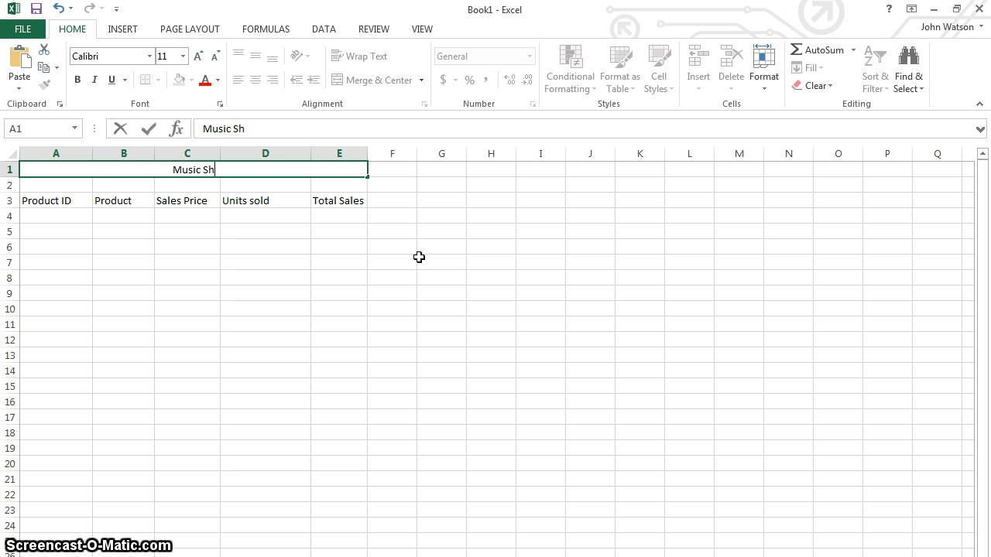
text(op)
key(Return)
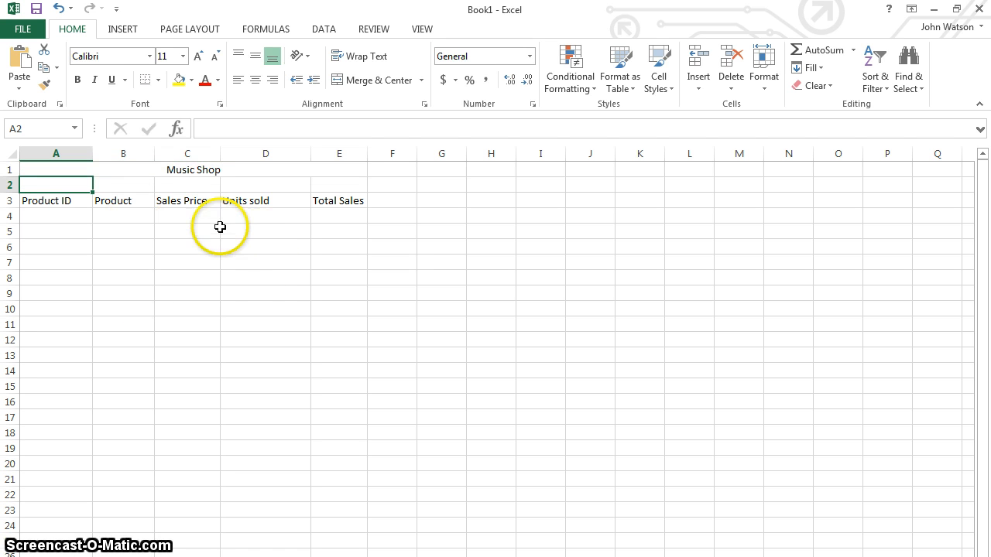
- Fill in the first product row with Product ID sx101 in A4 and product Saxophone in B4
click(67, 219)
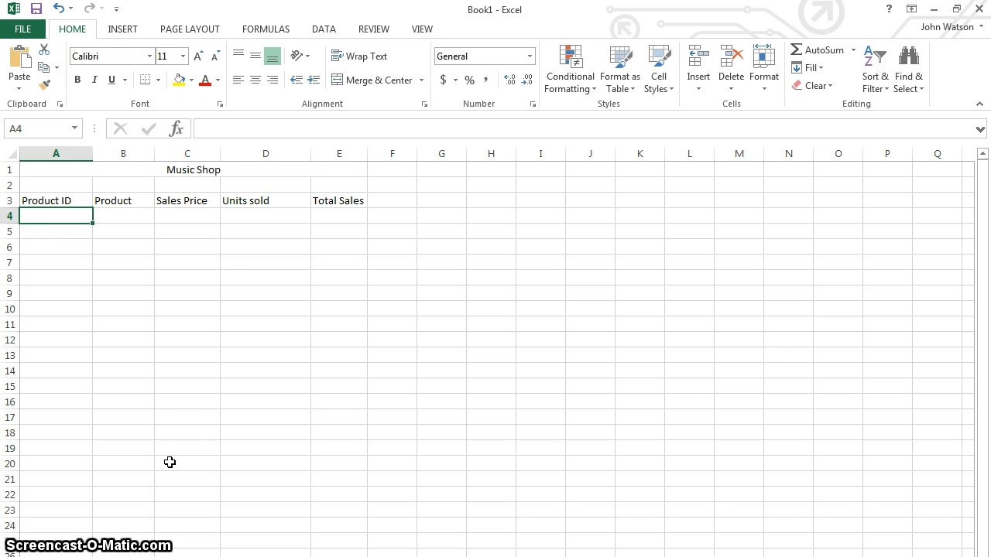
text(sx)
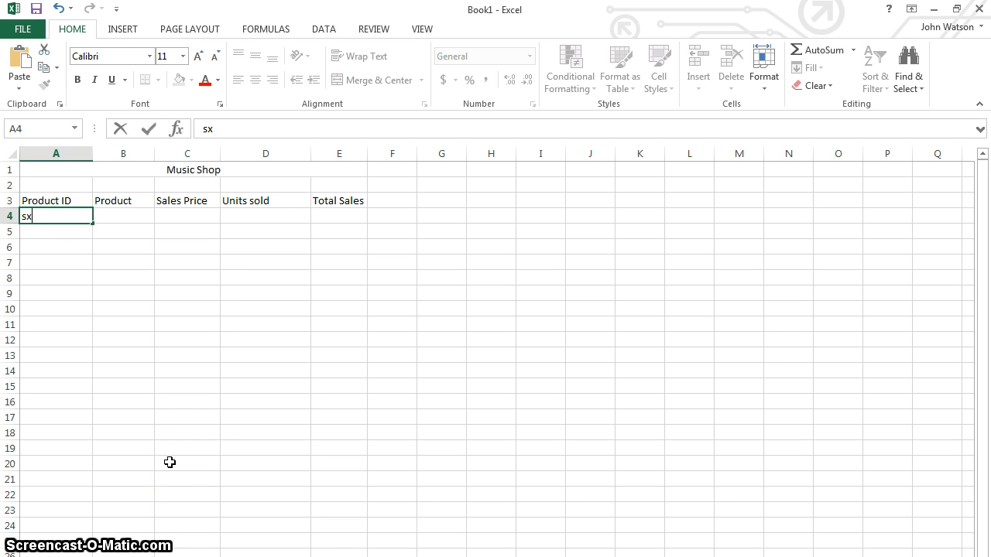
text(101)
key(Tab)
text(S)
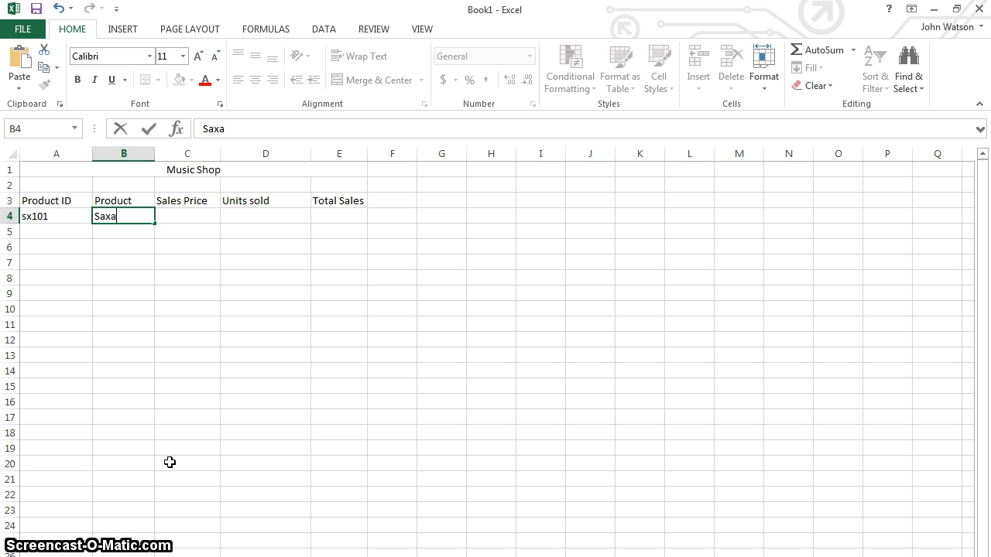
text(axophone)
key(Tab)
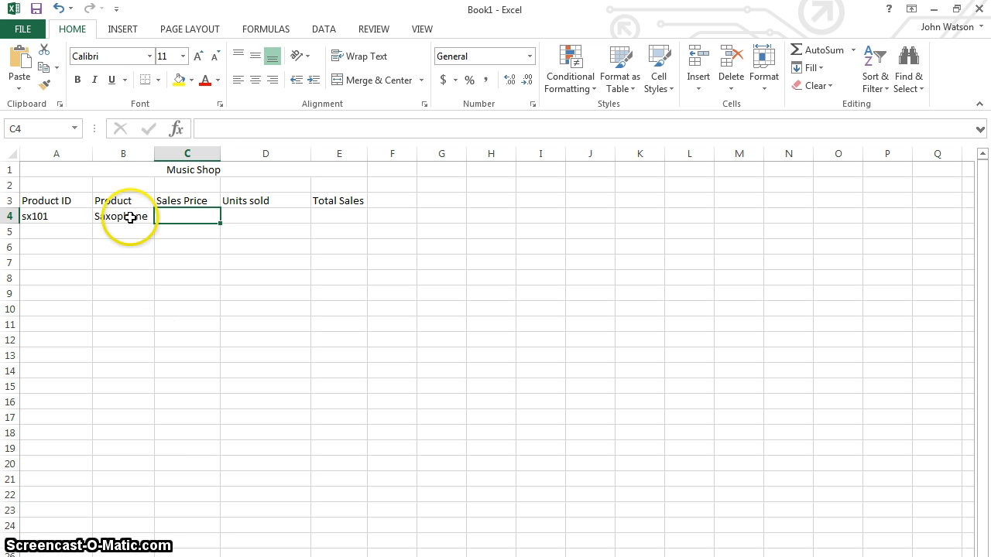
- Try to respell the product name in B4 as Saxaphone
click(106, 217)
double_click(112, 216)
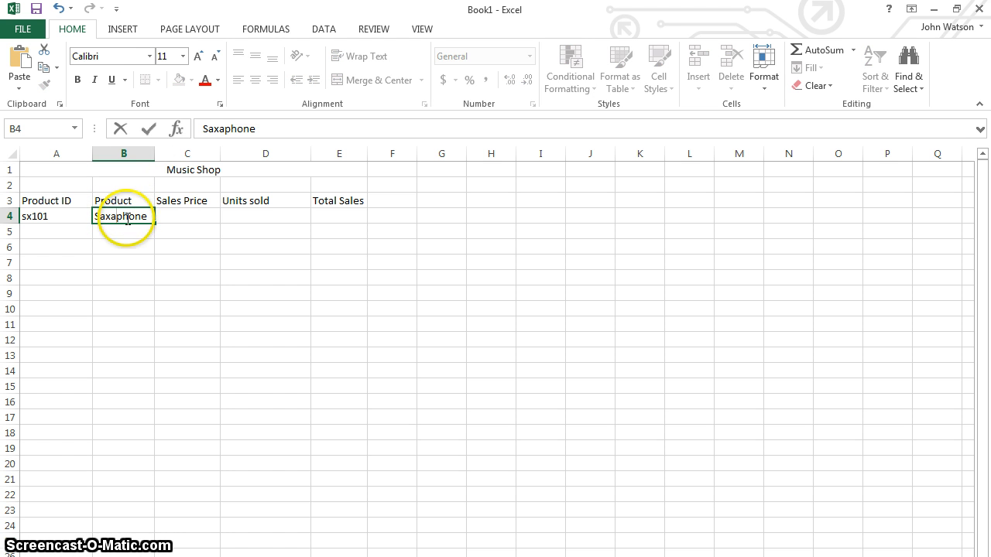
key(Return)
key(Up)
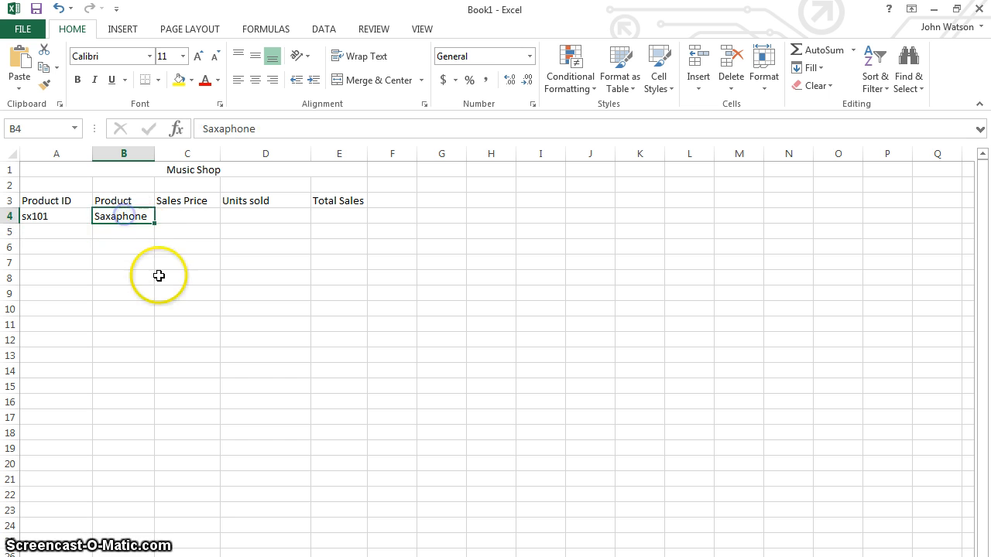
click(227, 130)
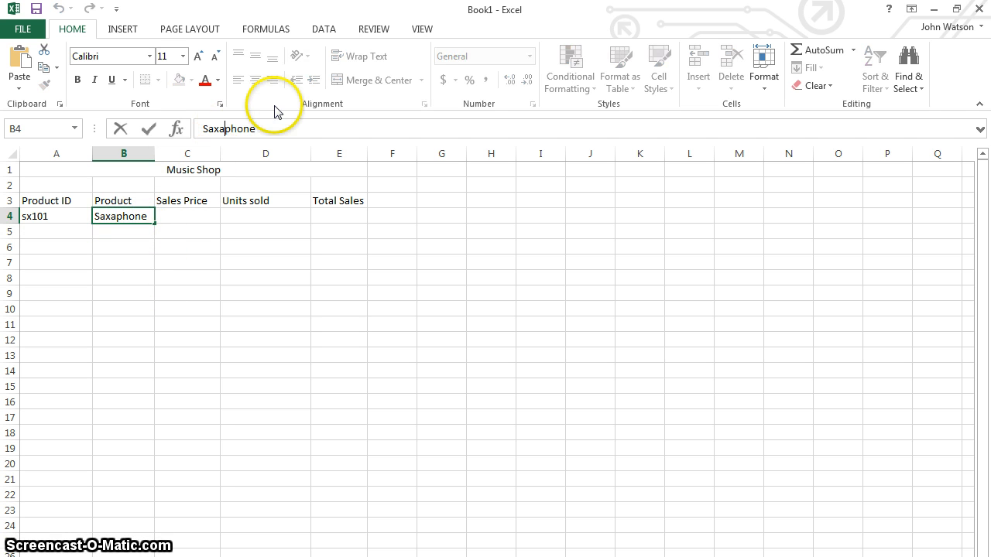
click(244, 243)
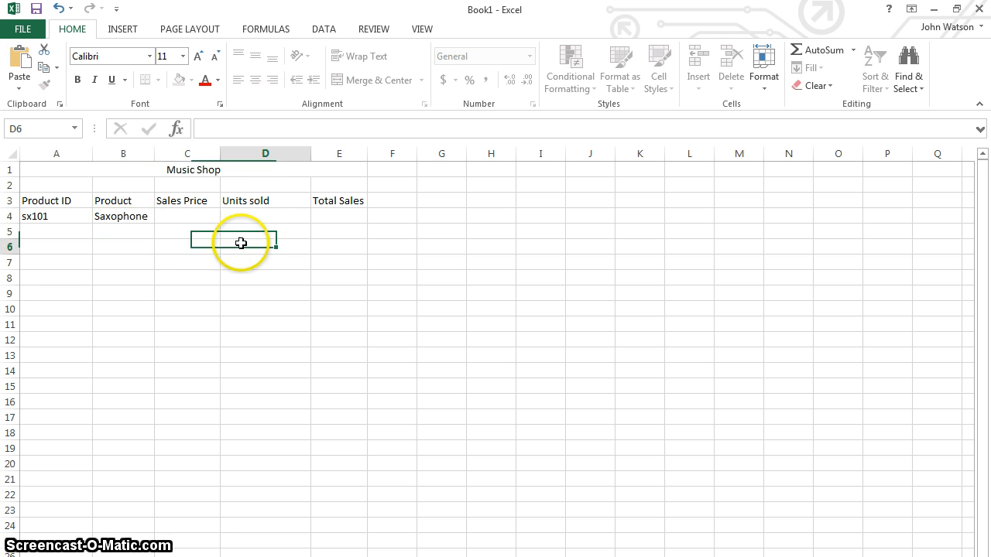
- Enter a sales price of 135 in C4 and 2 units sold in D4
click(177, 216)
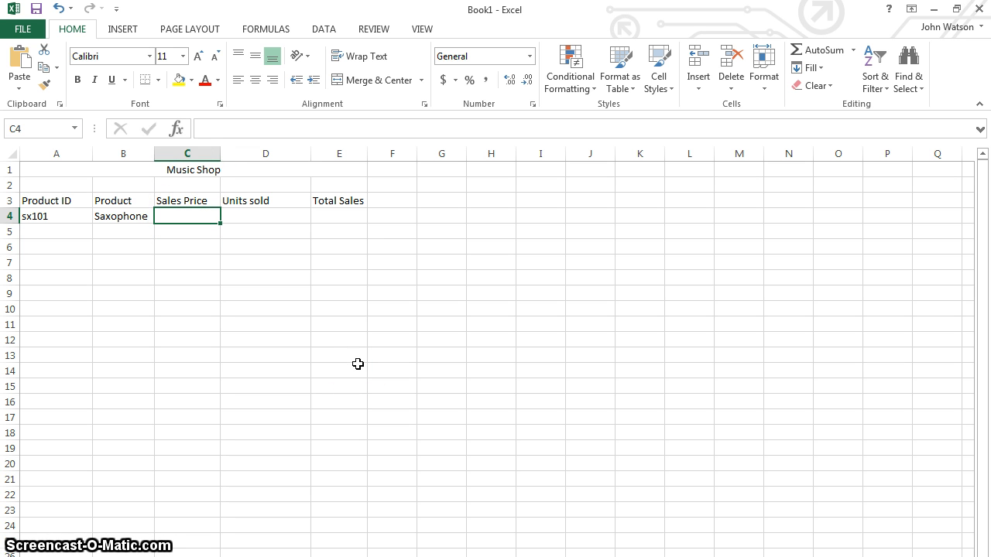
text(1)
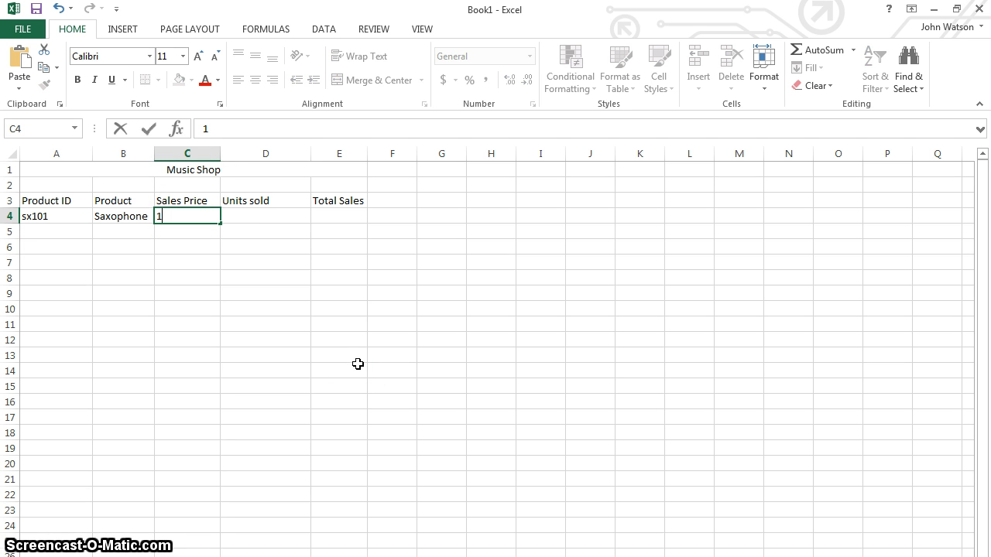
text(35)
key(Tab)
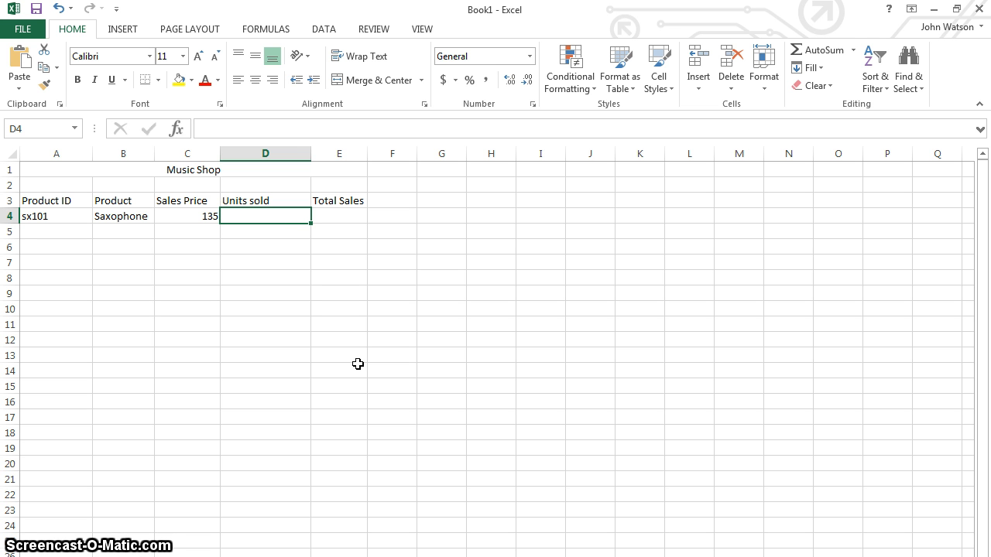
text(2)
key(Tab)
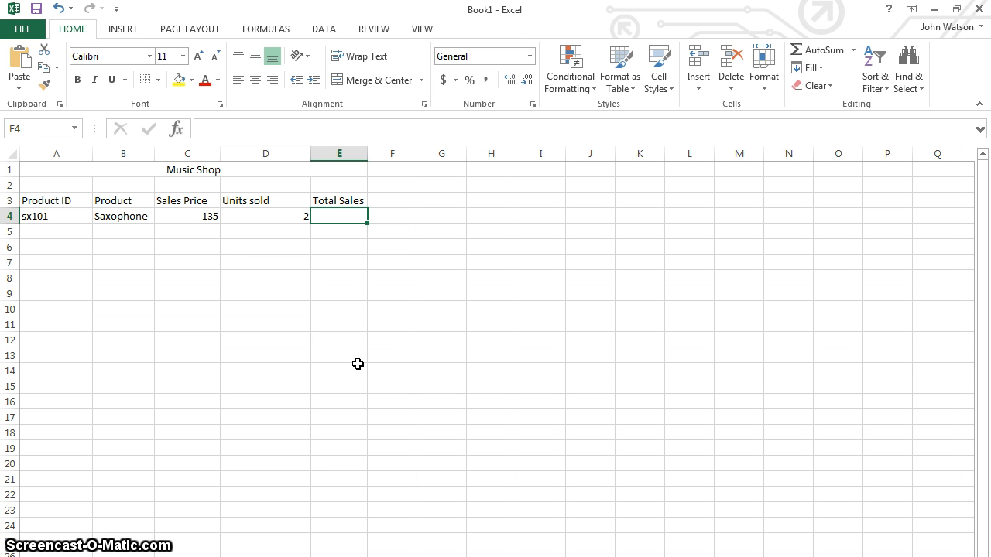
- Calculate Total Sales in E4 by multiplying sales price by units sold with the formula =C4*D4
text(=)
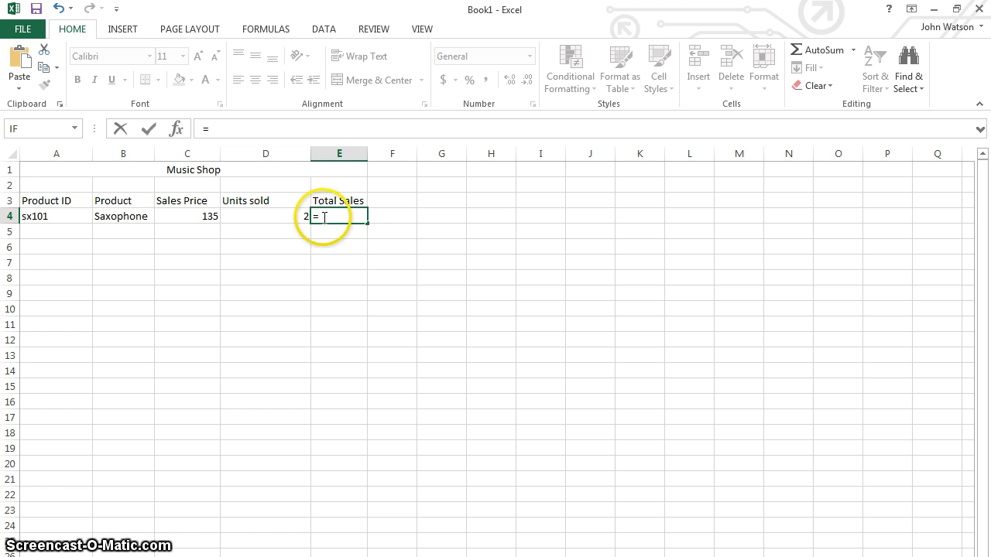
click(205, 216)
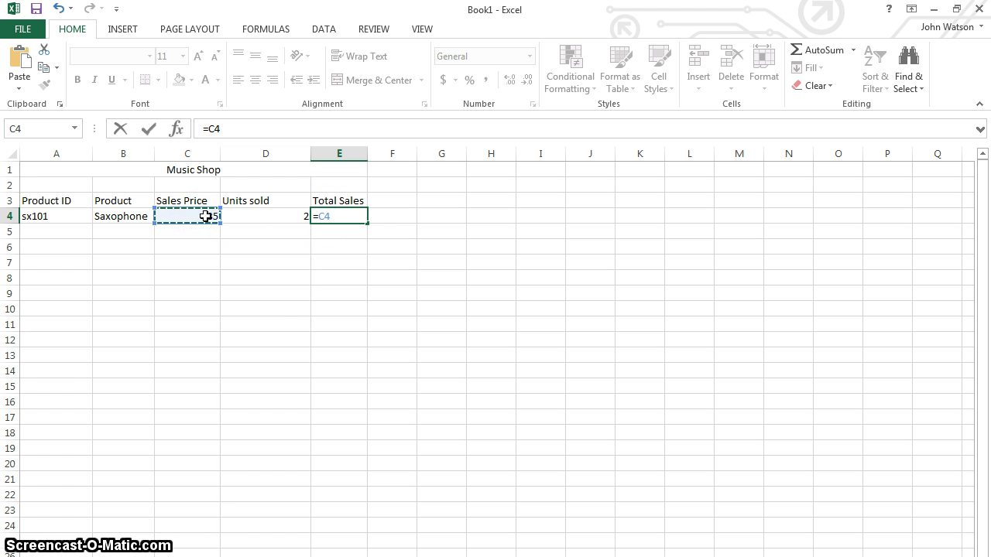
click(193, 215)
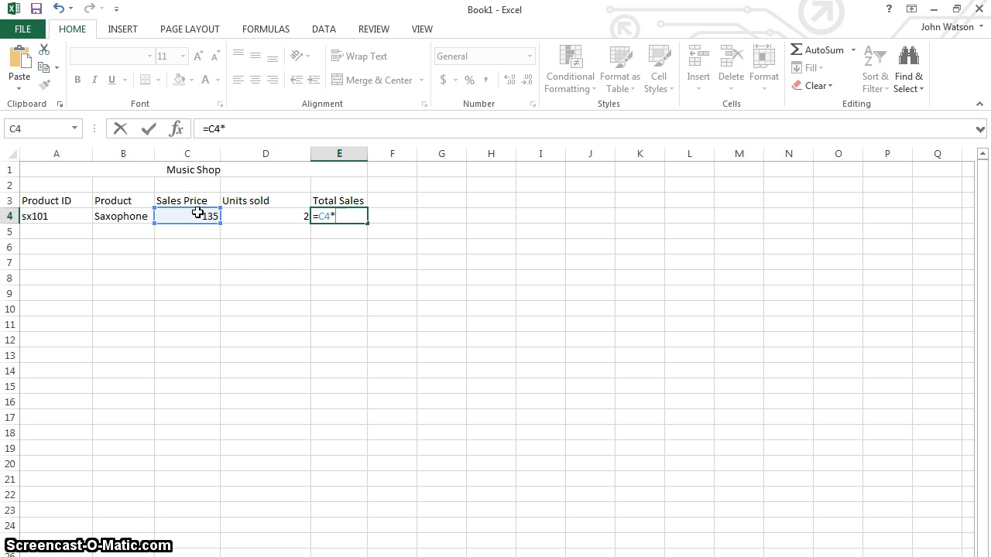
click(274, 214)
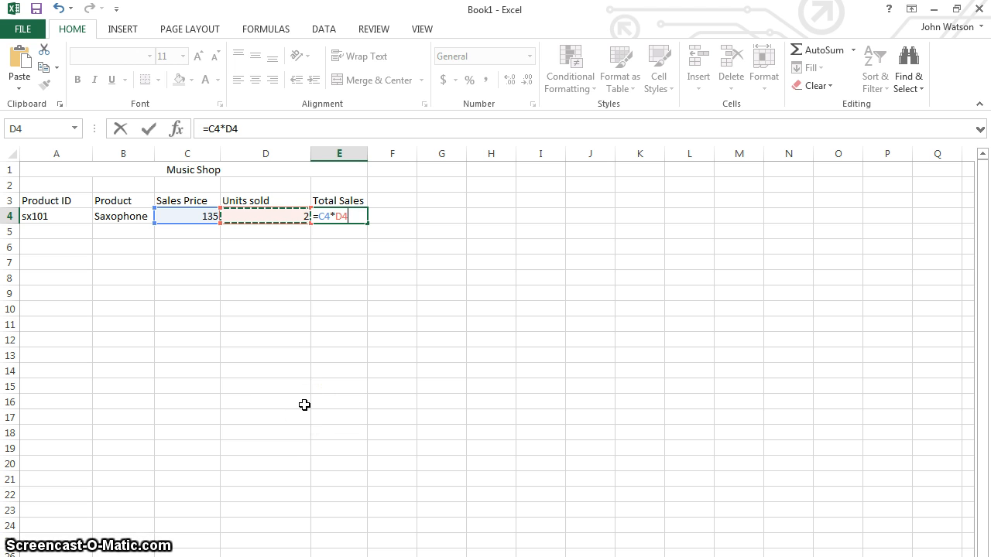
key(Return)
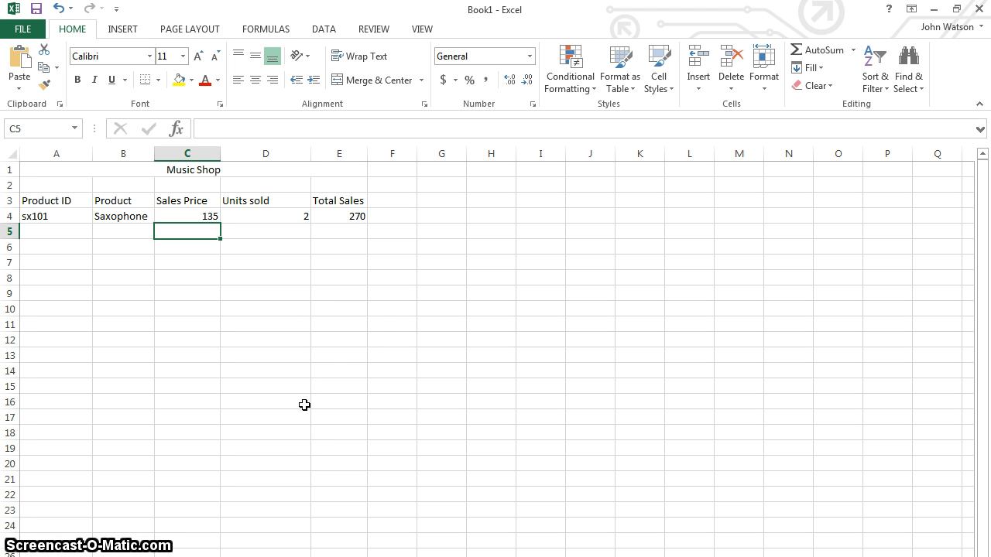
click(351, 323)
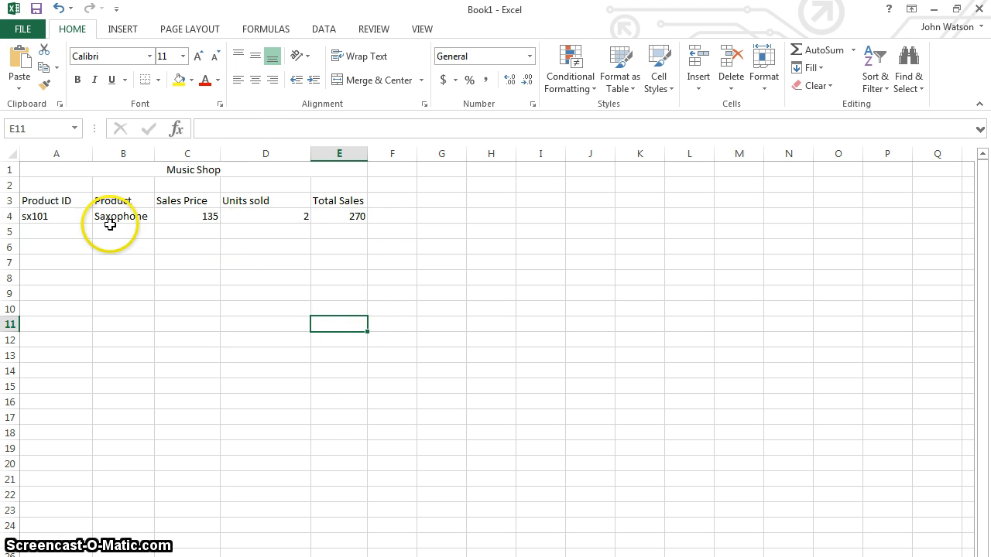
- Fill in row 5 with Product ID sx101, product Saxophone and a sales price of 135
click(61, 230)
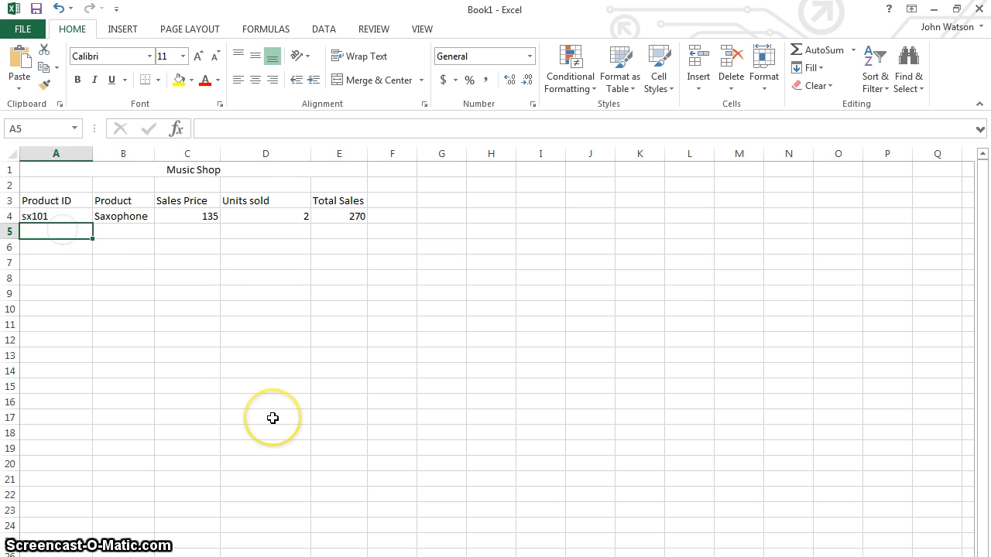
text(s)
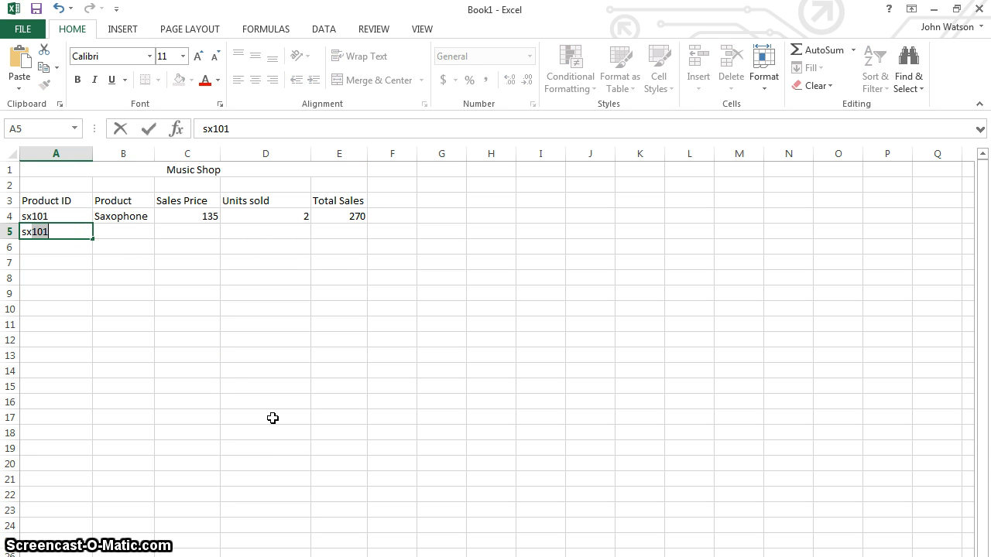
text(x)
key(Tab)
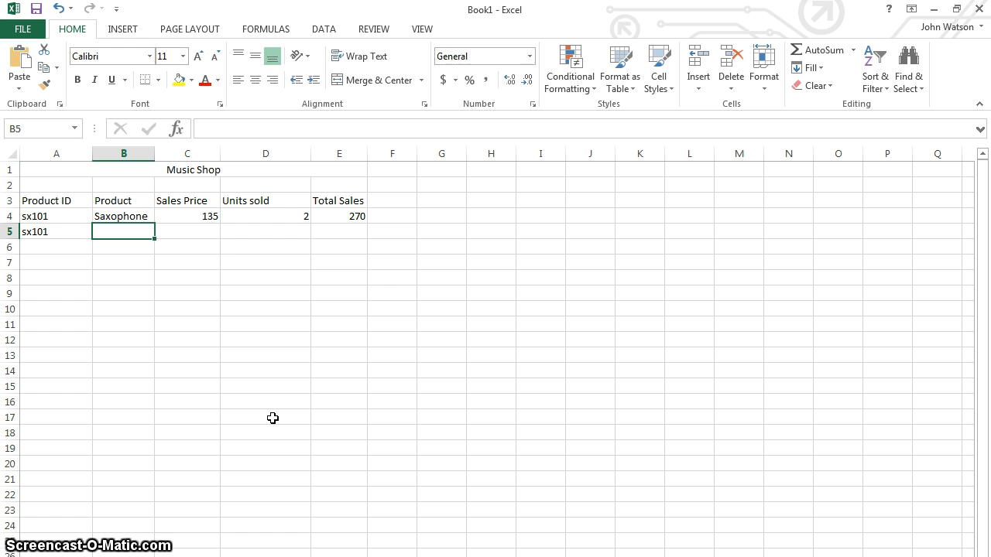
text(S)
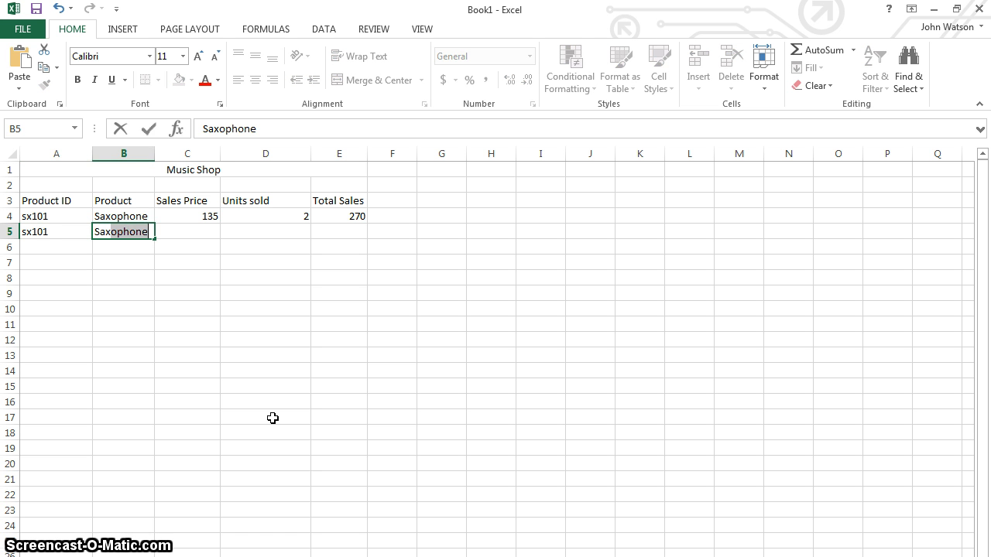
text(ax)
key(Tab)
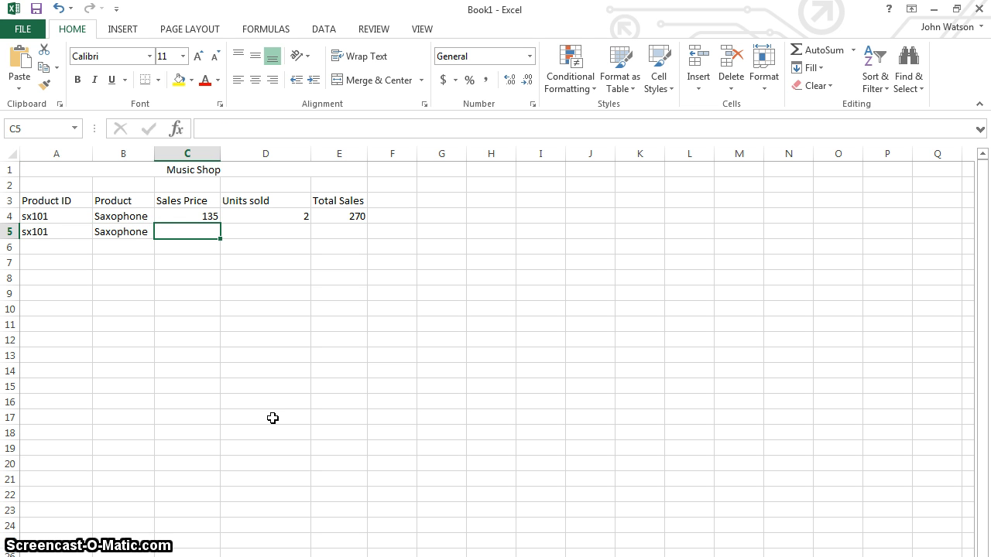
text(135)
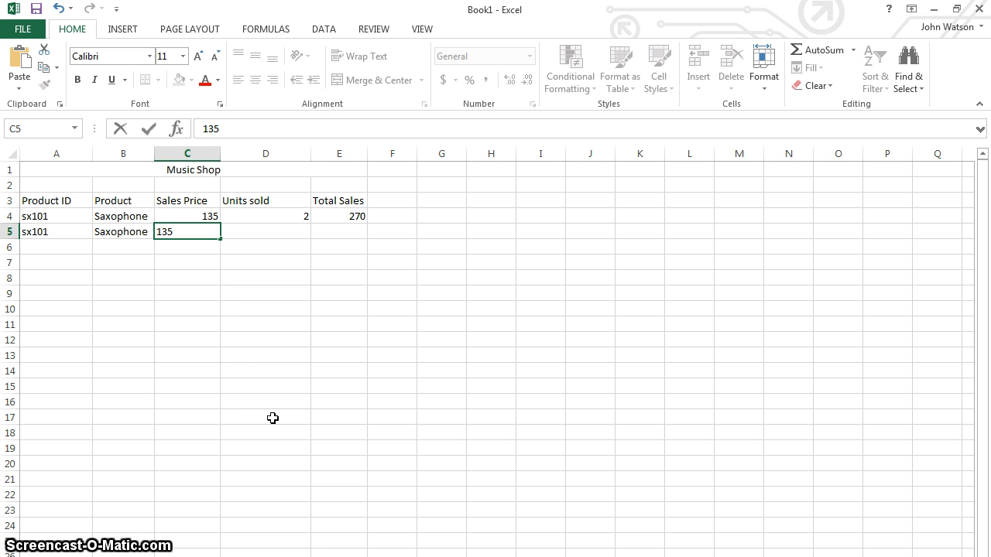
key(Tab)
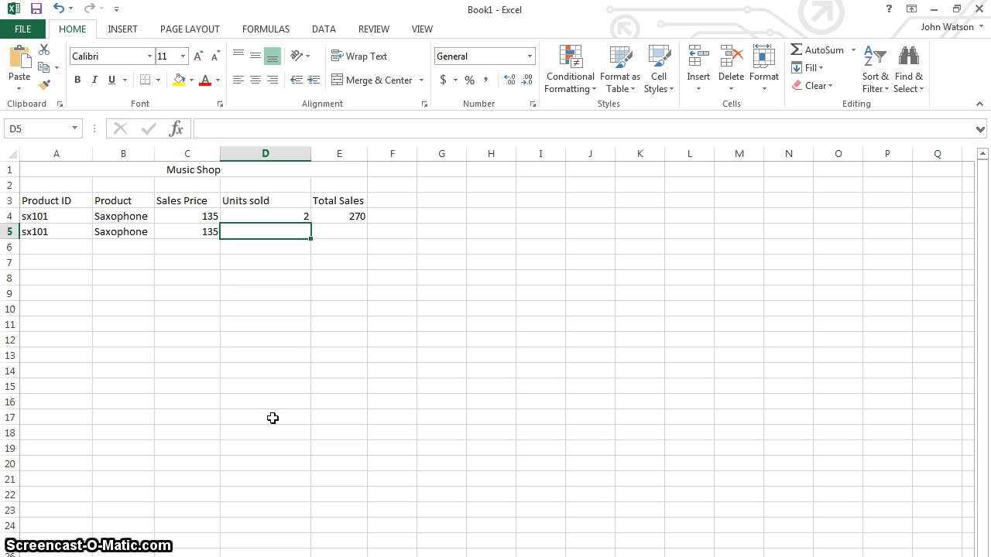
- Enter 1 as the units sold in D5
click(210, 232)
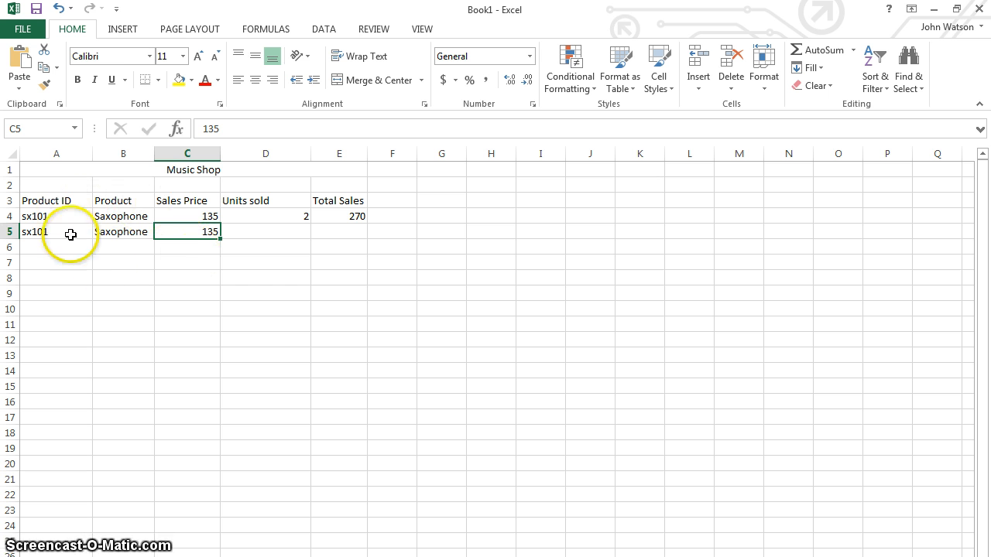
click(275, 234)
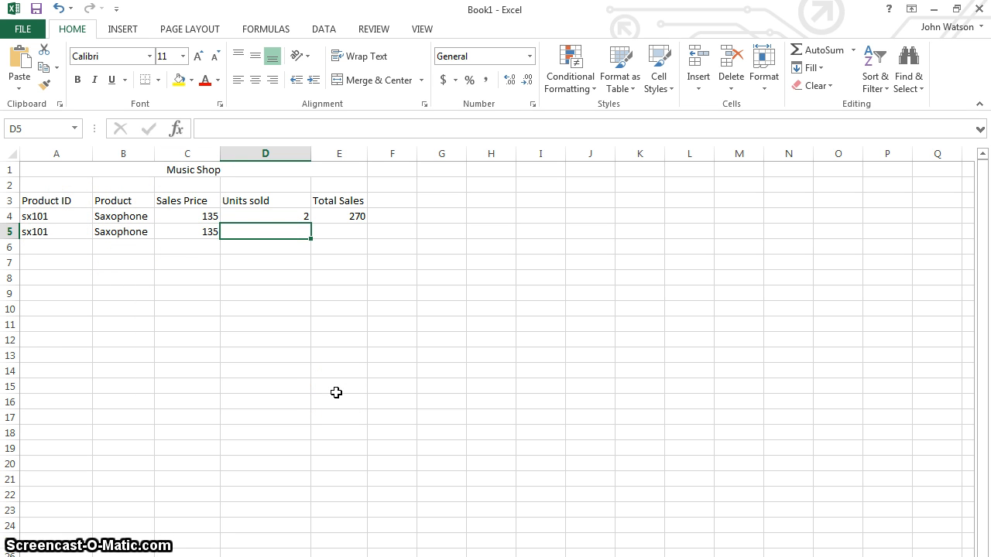
key(Tab)
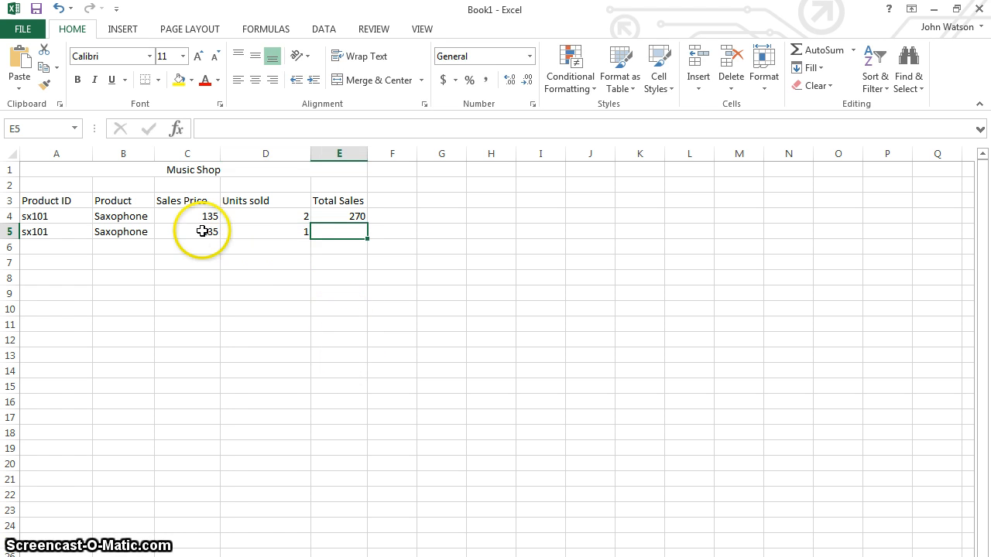
- Calculate Total Sales in E5 by multiplying sales price by units sold with the formula =C5*D5
text(=)
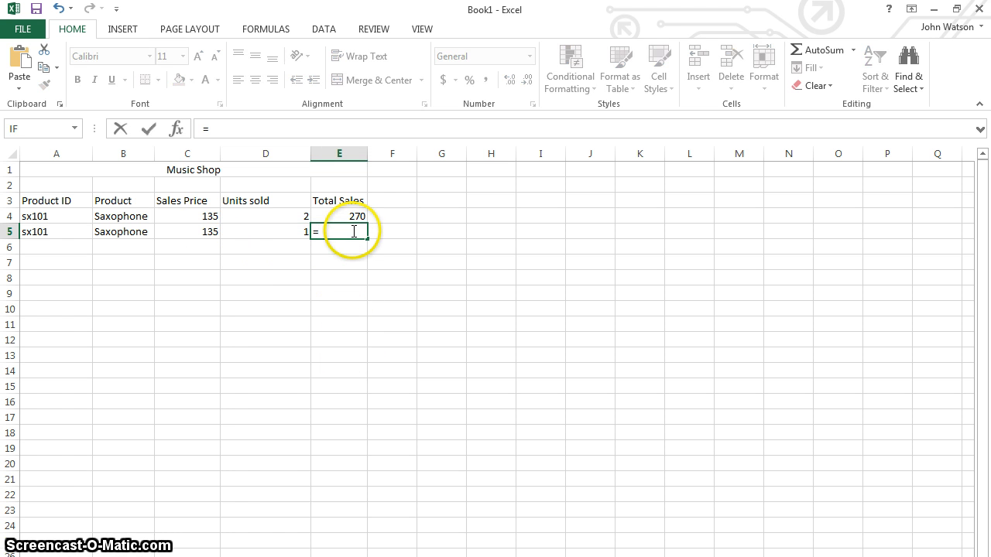
click(209, 231)
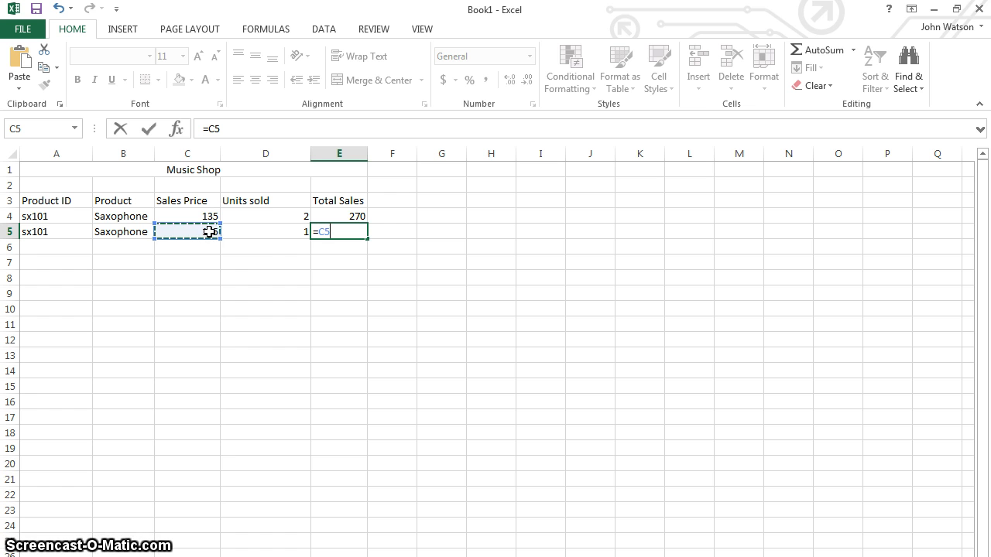
text(*)
click(250, 232)
key(Return)
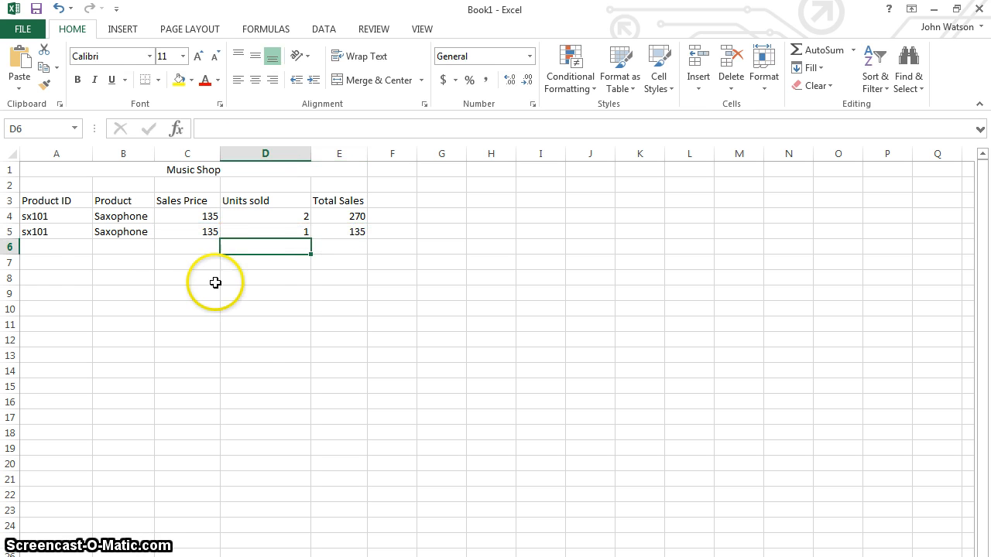
- Fill in row 6 with Product ID trb200, product Trombone, a sales price of 120 and 3 units sold
click(52, 247)
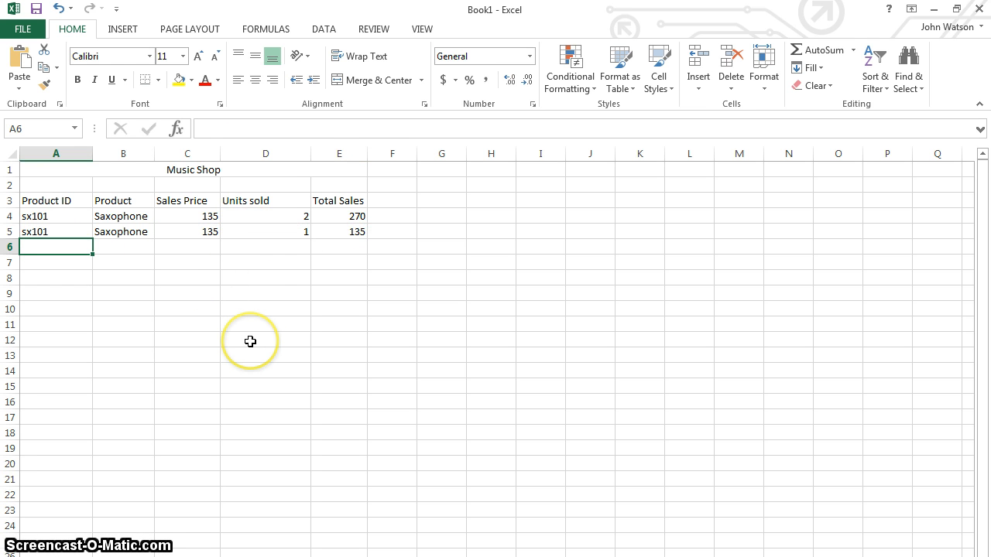
text(trb200)
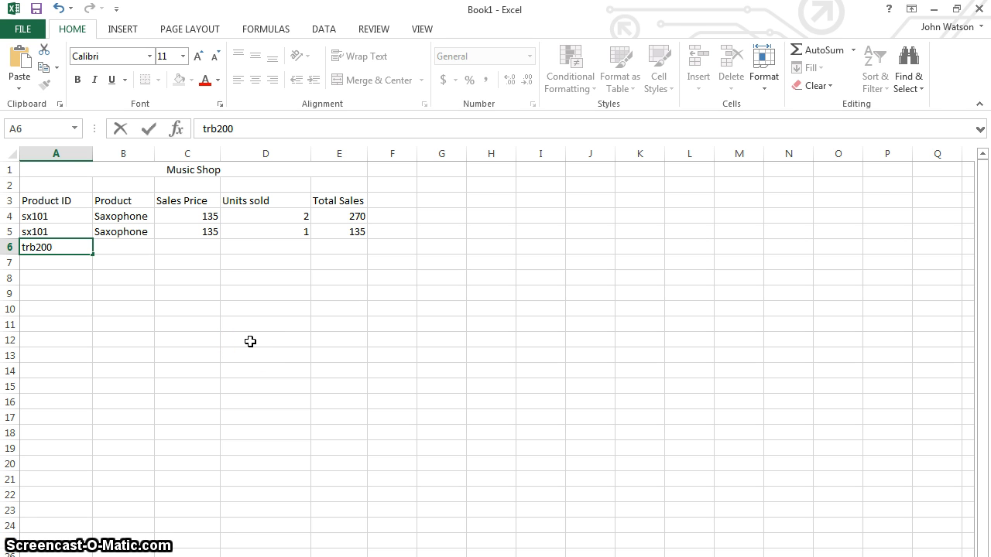
key(Tab)
text(Trom)
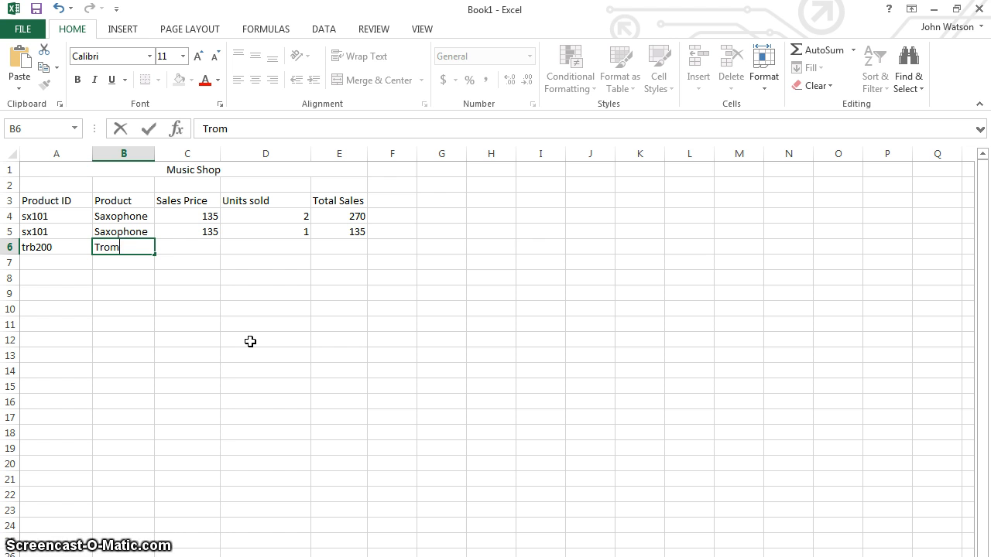
text(bone)
key(Tab)
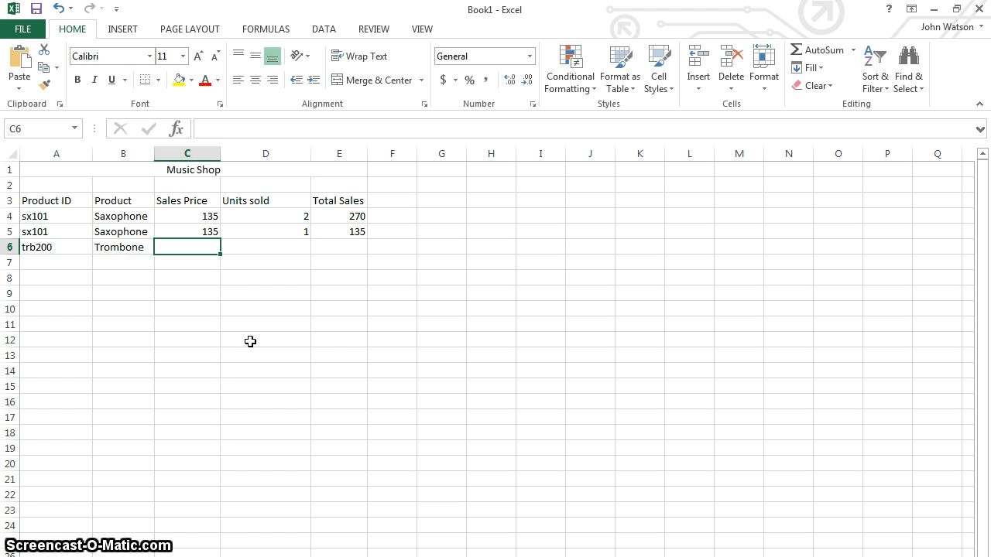
text(120)
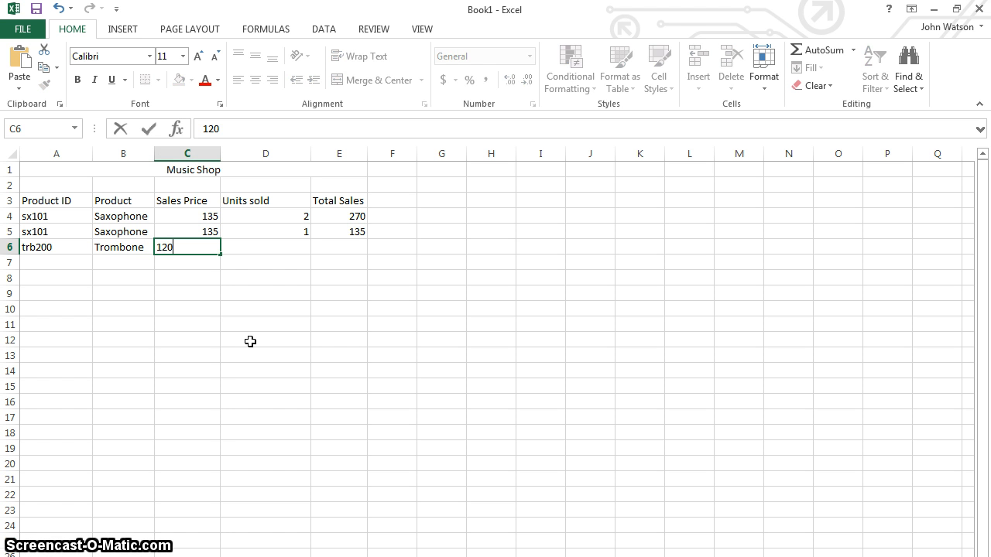
key(Tab)
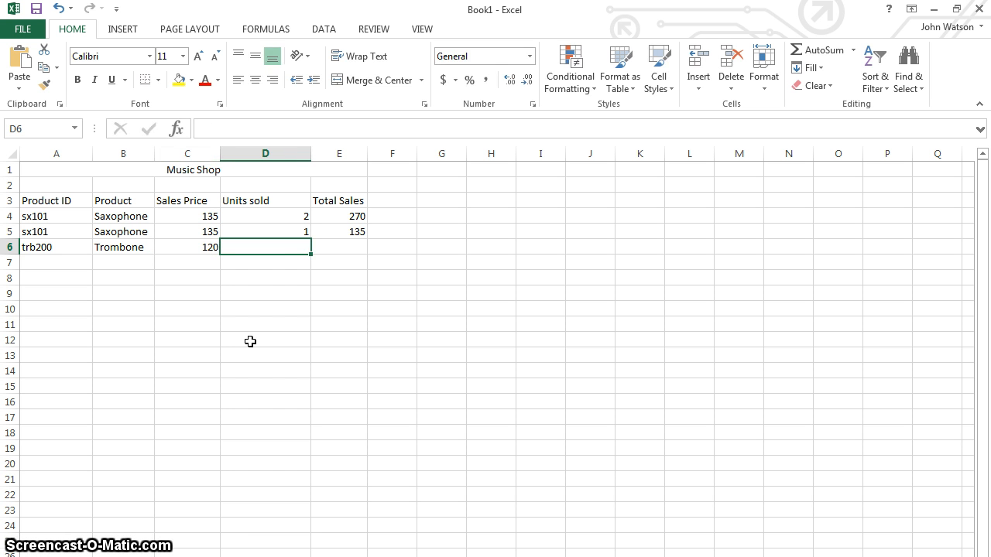
text(3)
key(Tab)
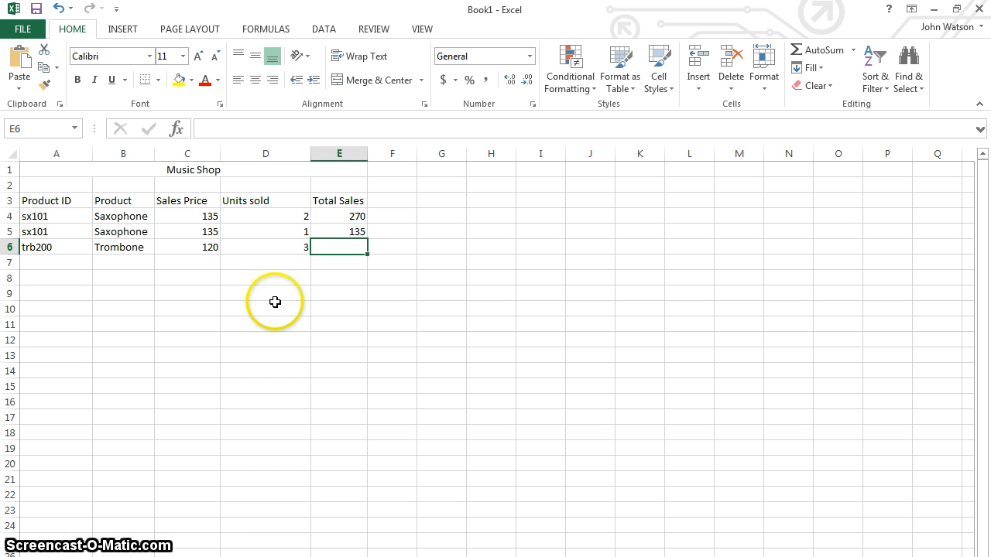
- Calculate the Trombone row's Total Sales in E6 with the formula =C6*D6 and check the entered formula
text(=)
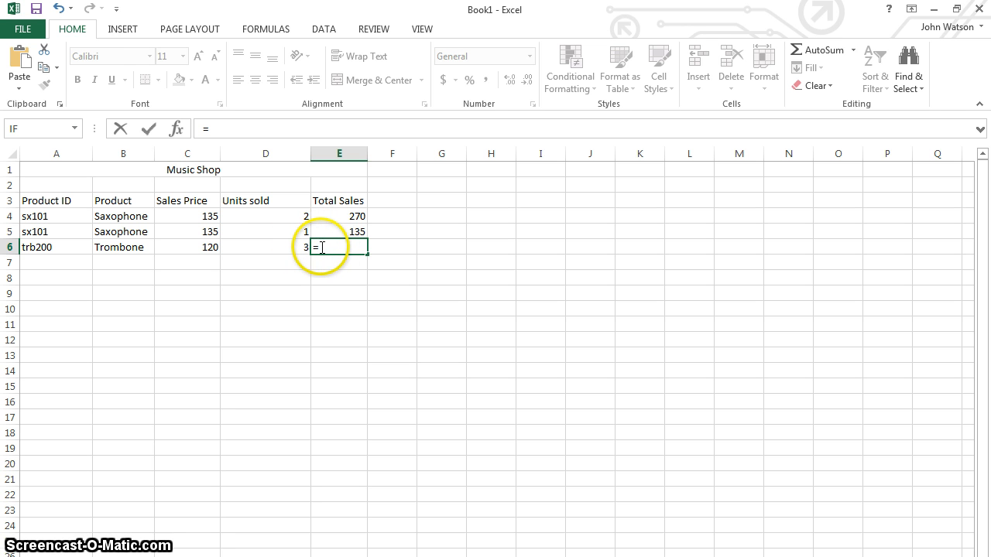
click(204, 250)
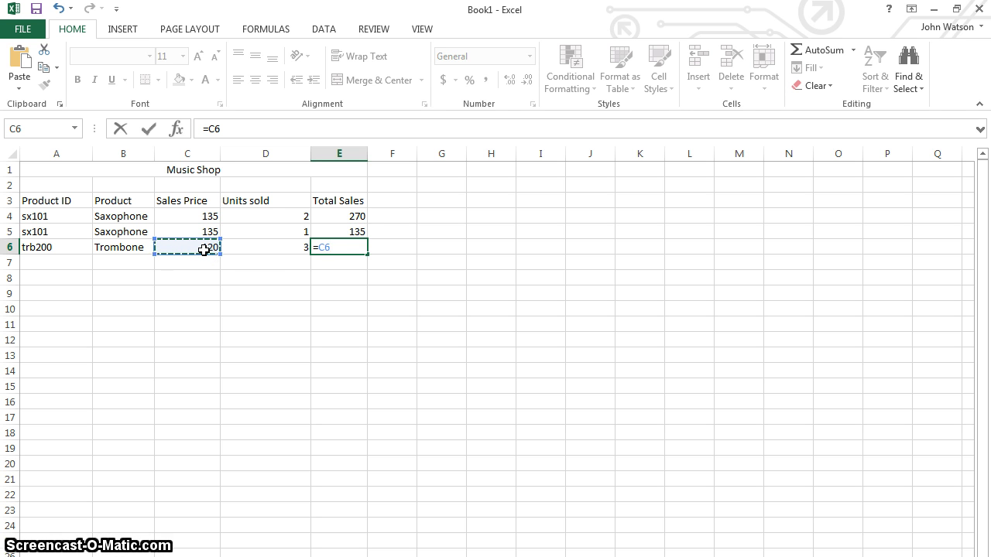
text(*)
click(272, 248)
key(Return)
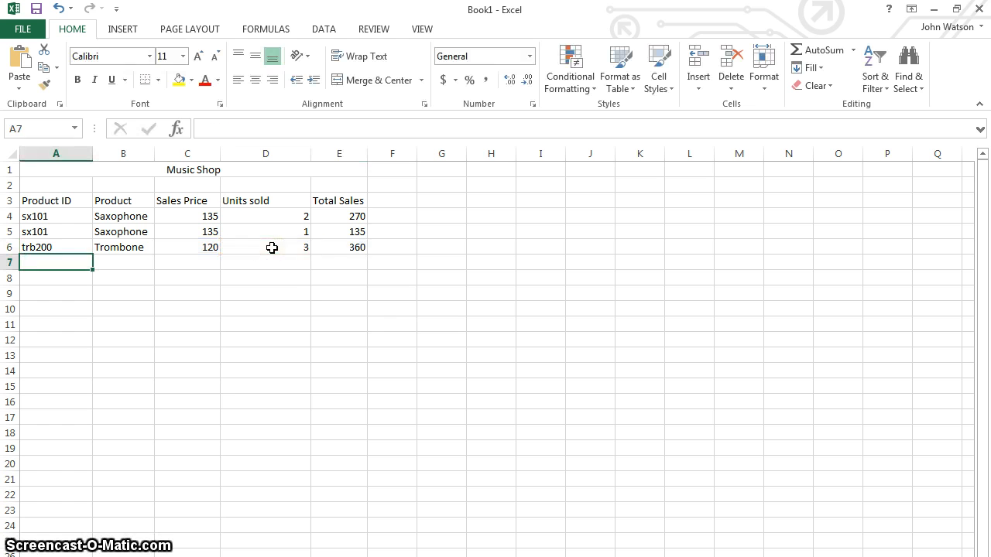
click(356, 248)
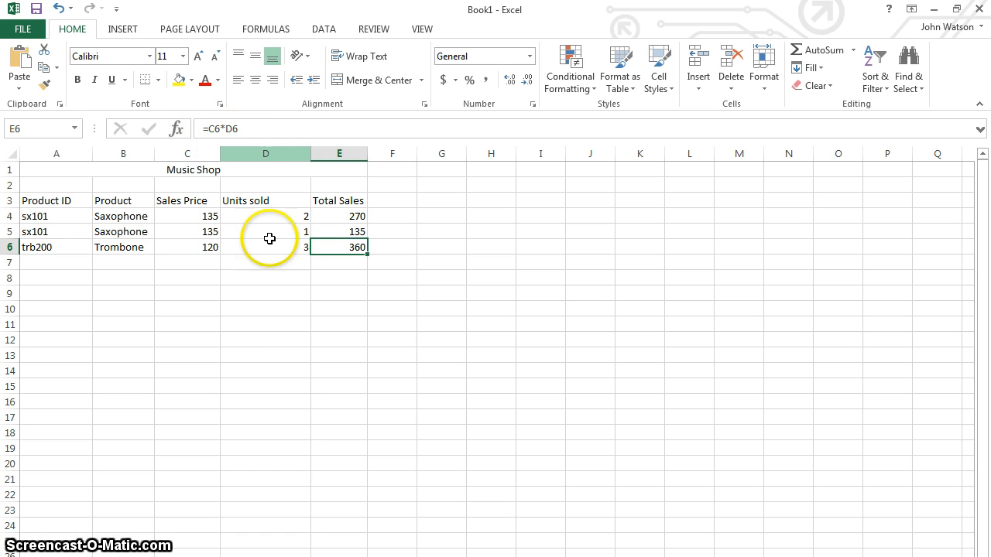
click(275, 278)
- Fill in row 7 with Product ID fl003, product Flutes, a sales price of 90 and 6 units sold
click(50, 266)
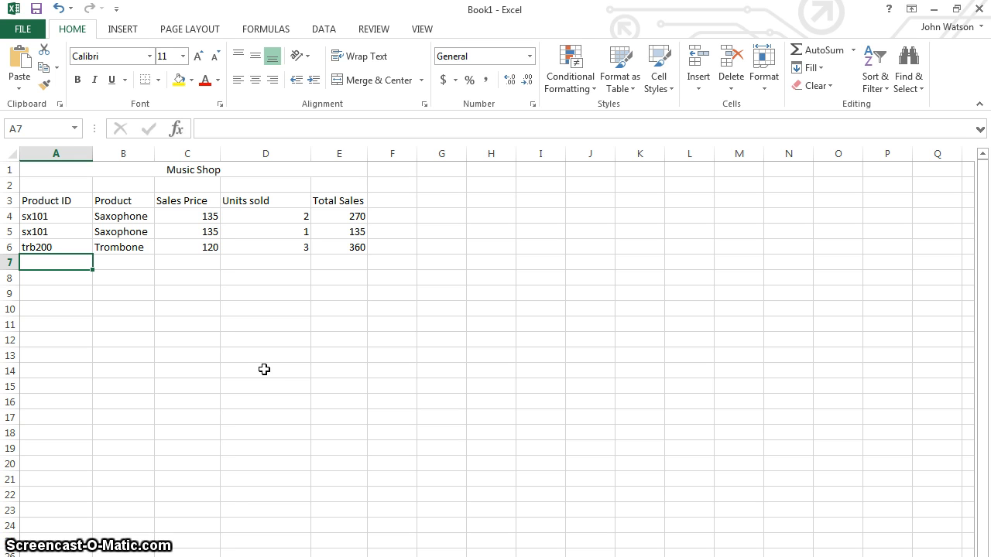
text(fl)
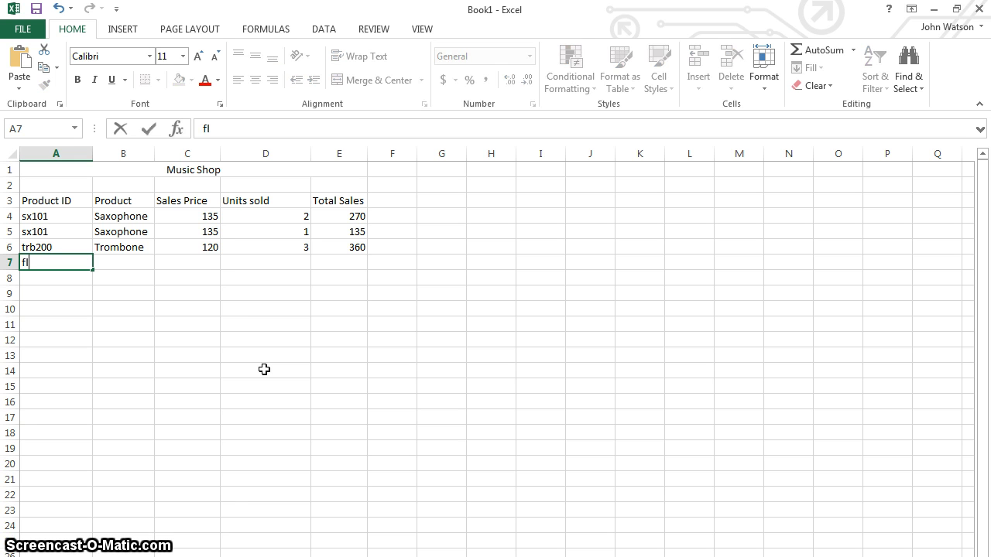
text(003)
key(Tab)
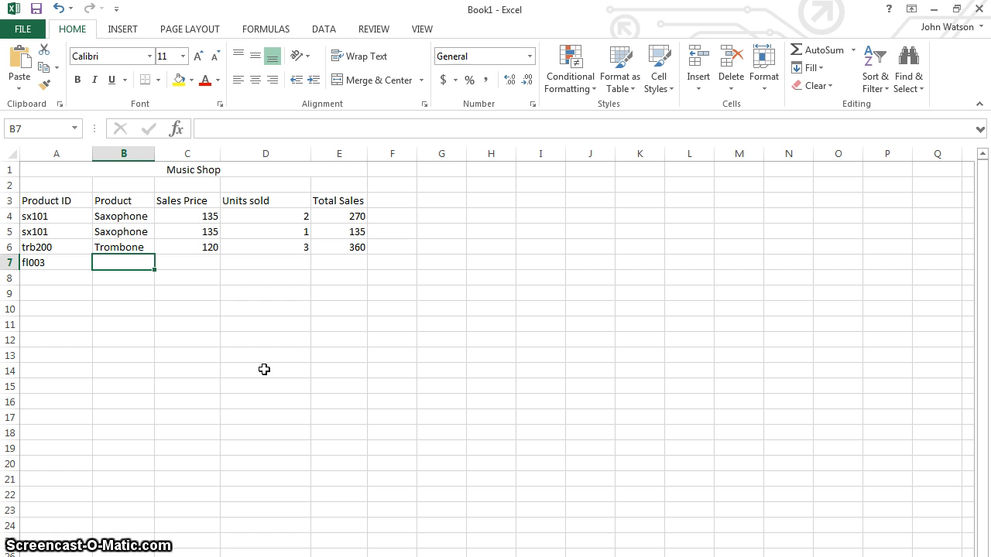
text(Flutes)
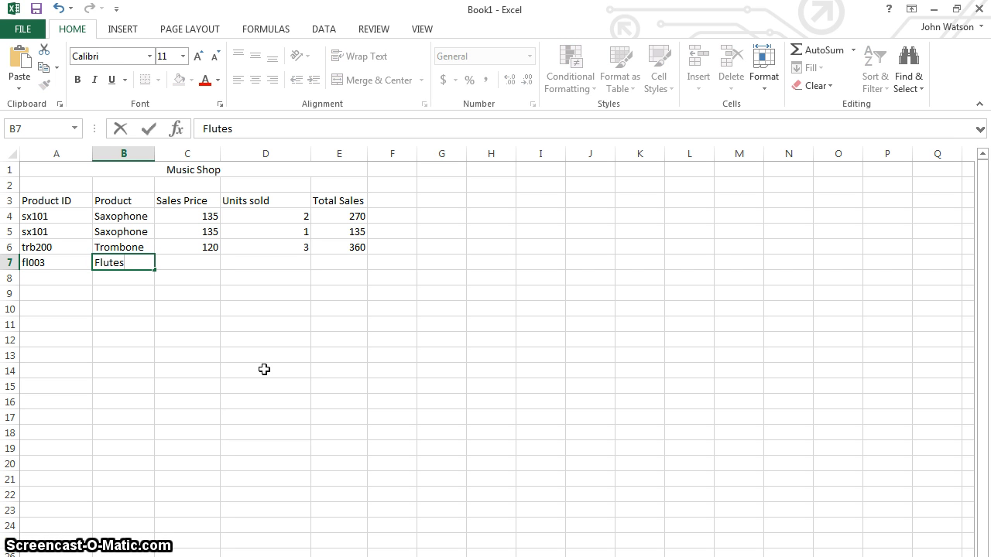
key(Tab)
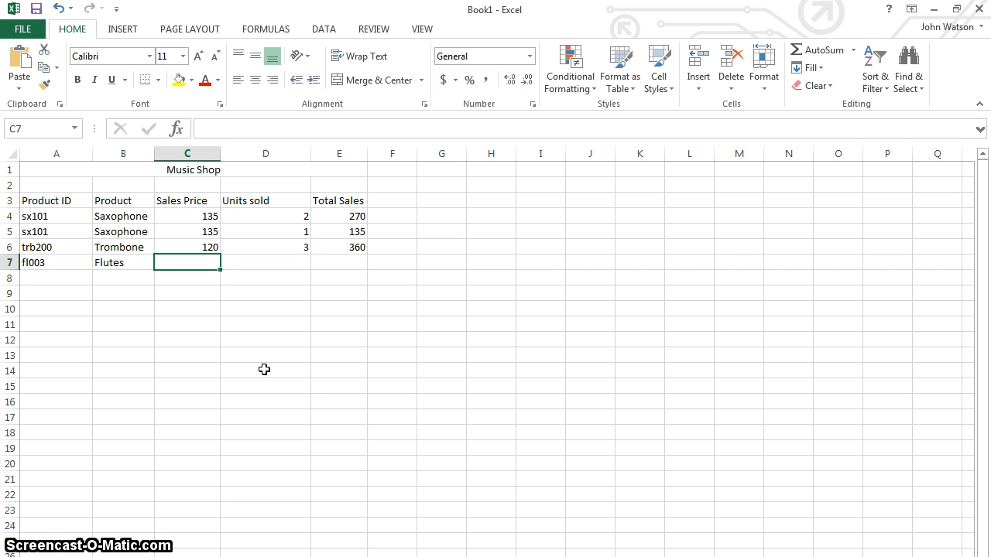
text(90)
key(Tab)
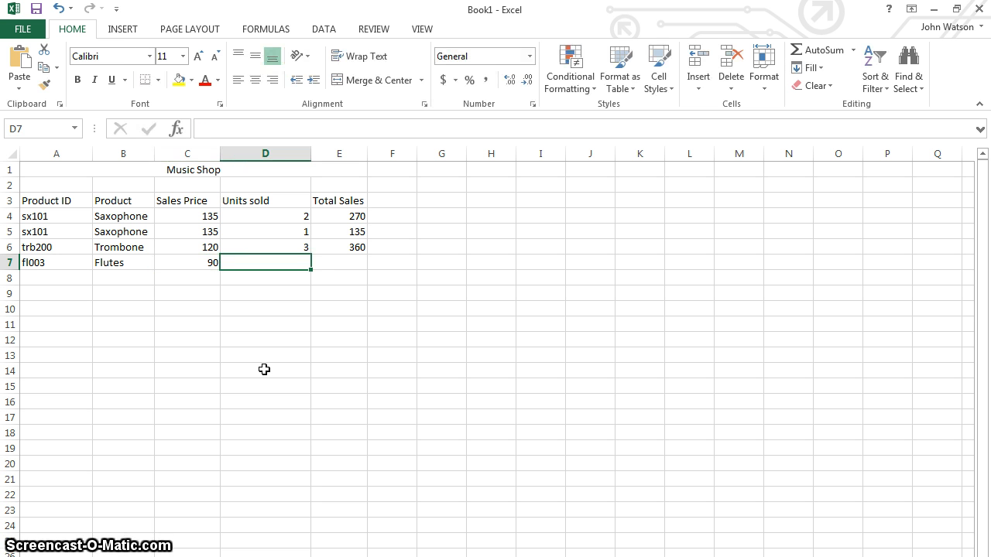
text(6)
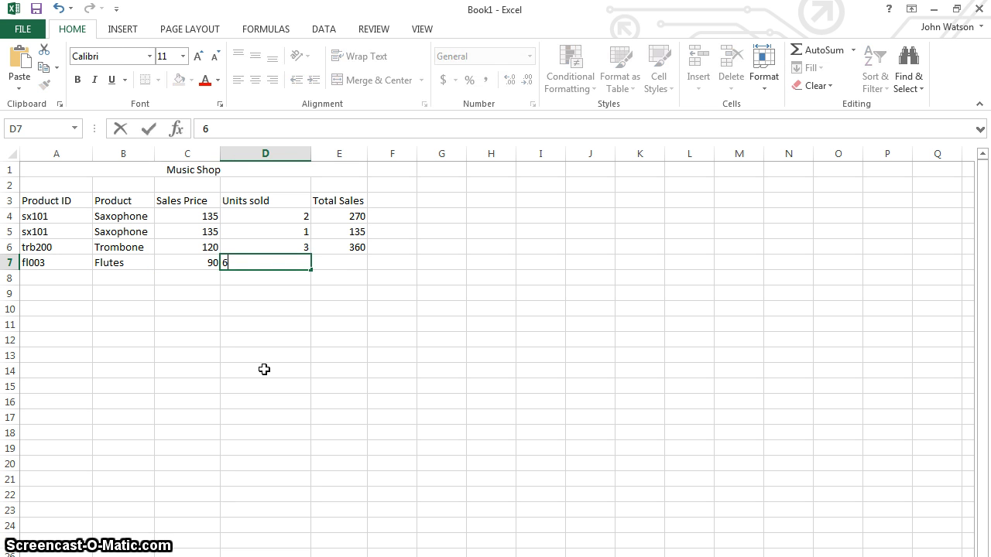
key(Tab)
- Calculate the Flutes row's Total Sales in E7 with the formula =C7*D7
text(=)
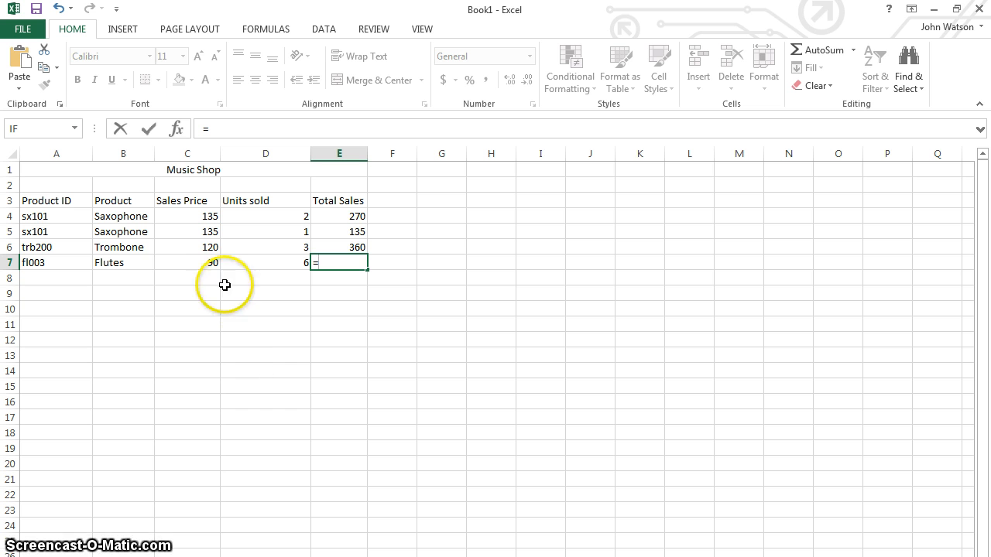
click(210, 263)
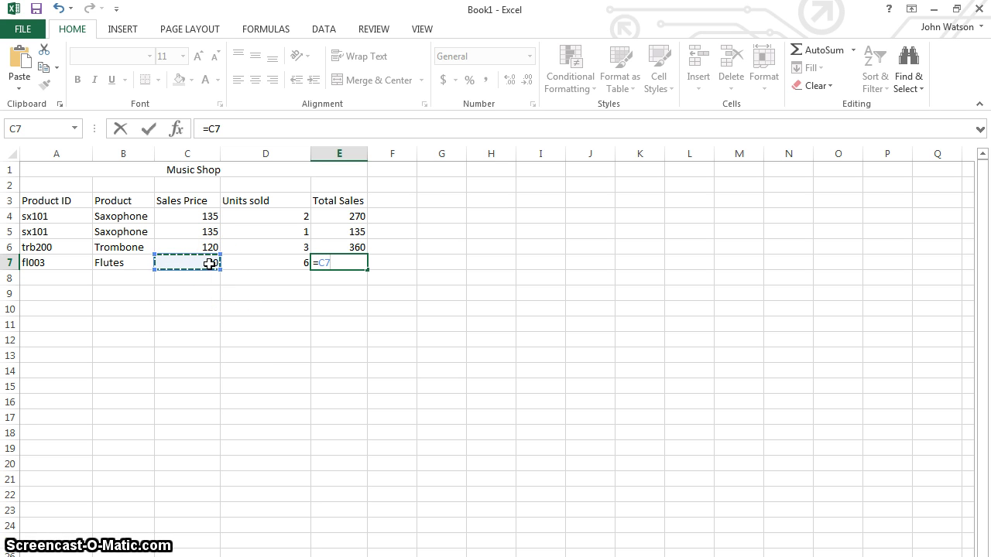
text(*)
click(263, 265)
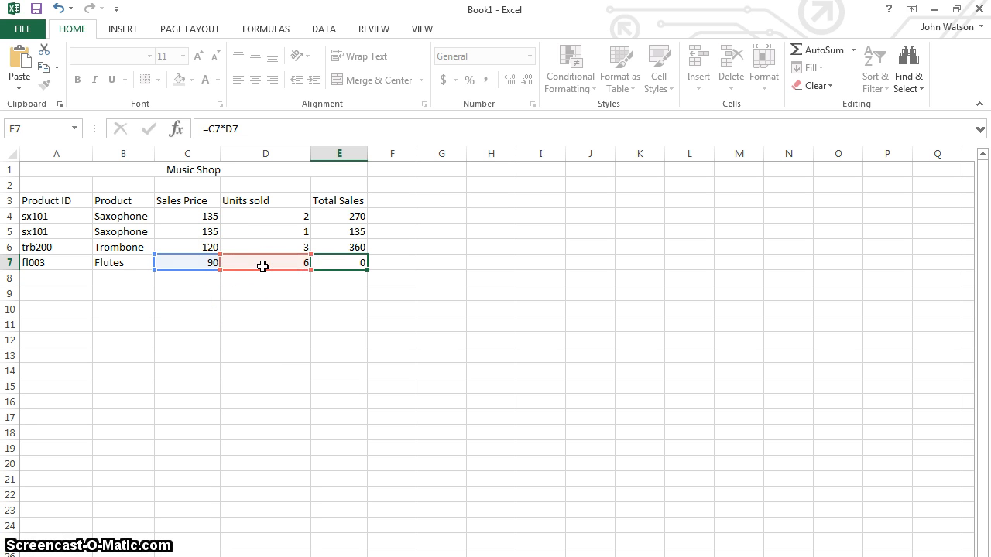
key(Return)
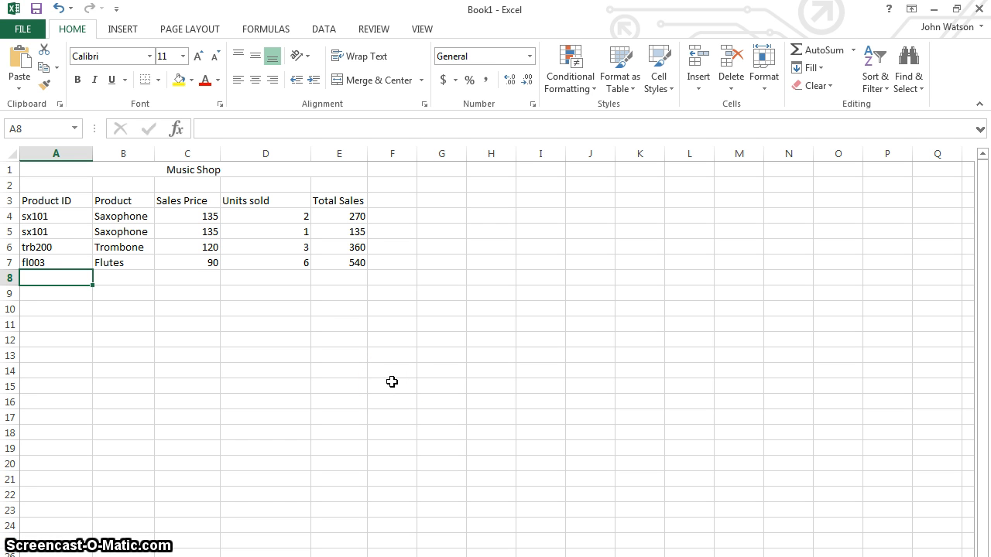
- Copy the Trombone record in A6:E6 into rows 8 to 12
drag(51, 246, 338, 247)
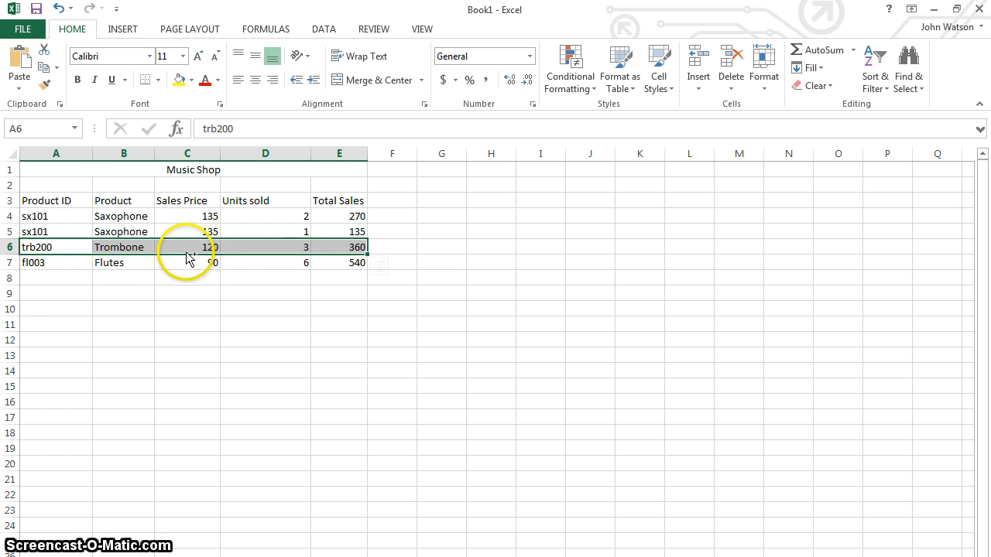
key(ctrl+c)
drag(63, 279, 56, 343)
key(ctrl+v)
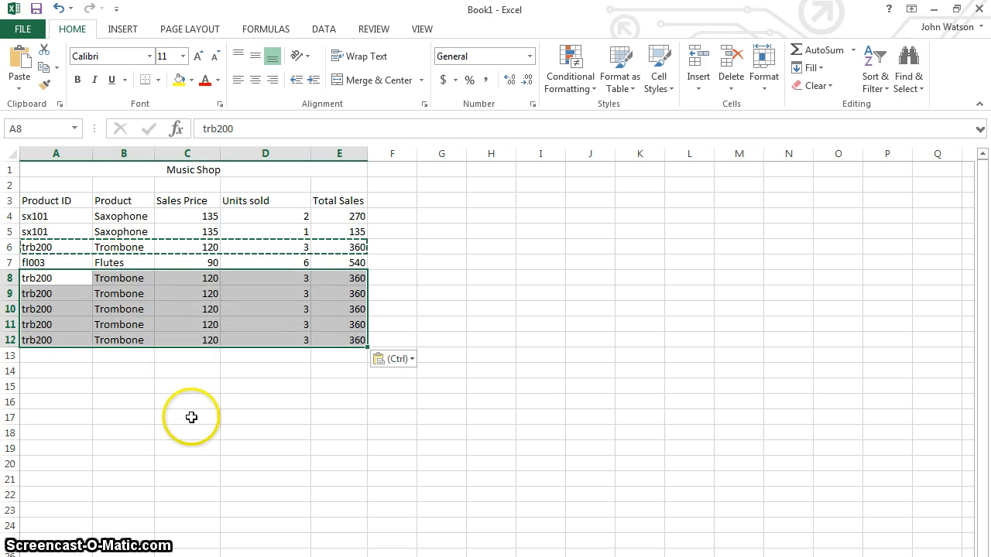
key(Escape)
click(191, 418)
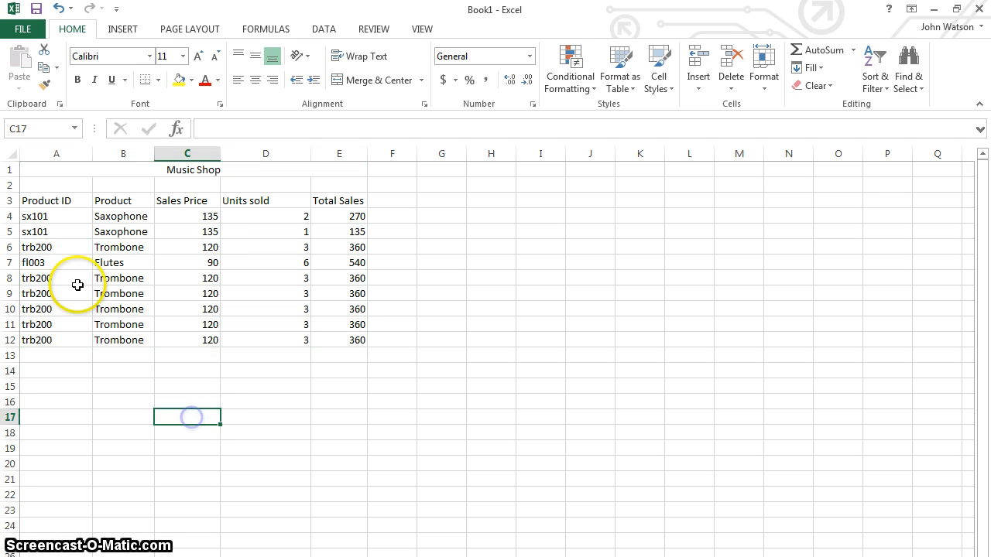
- Change the units sold of the copied Trombone rows to 2 in D8, 4 in D10 and 2 in D12
click(291, 277)
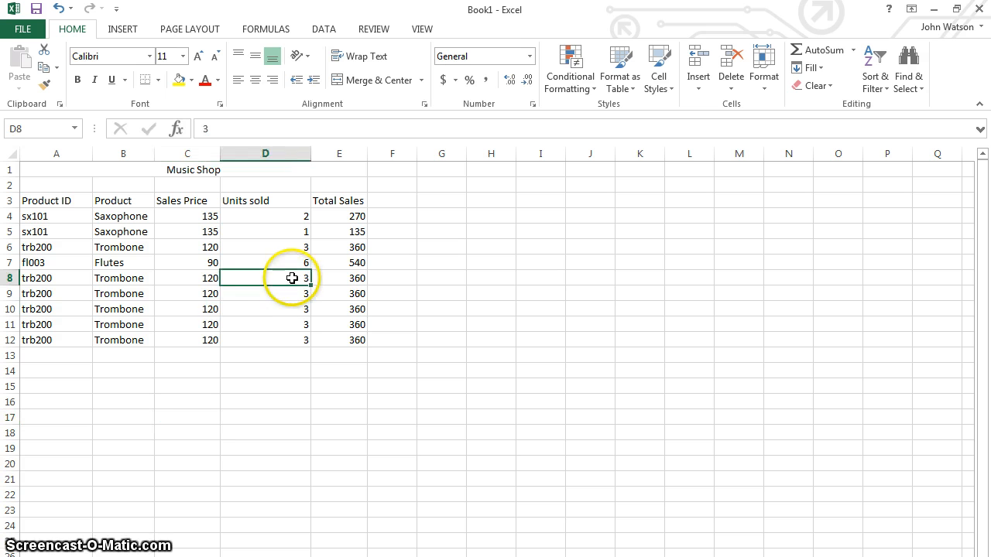
text(2)
click(292, 309)
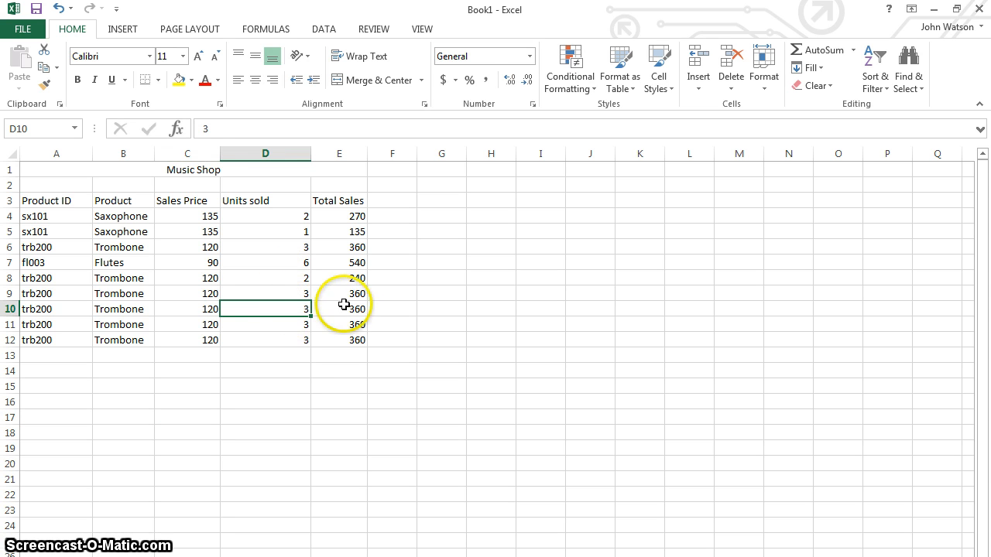
click(297, 309)
text(4)
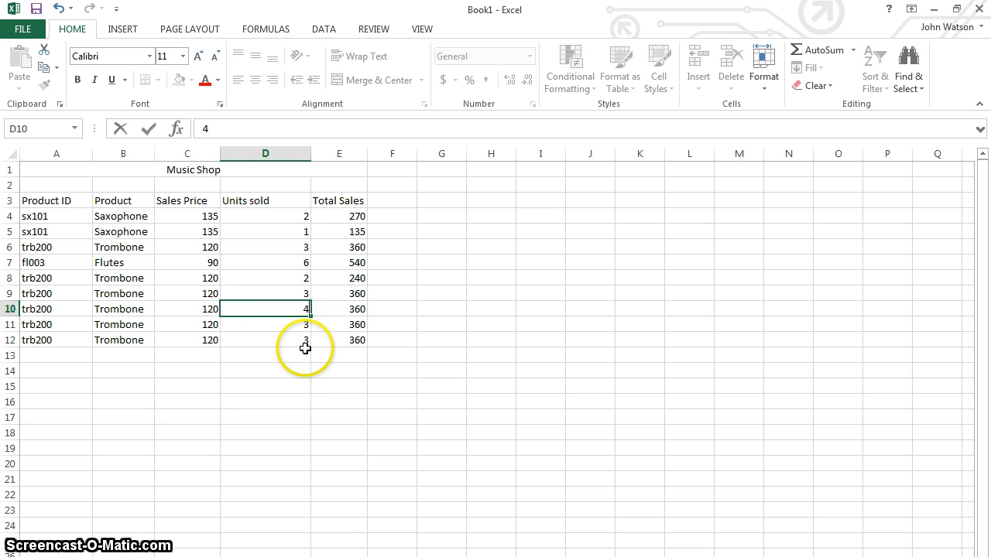
click(307, 340)
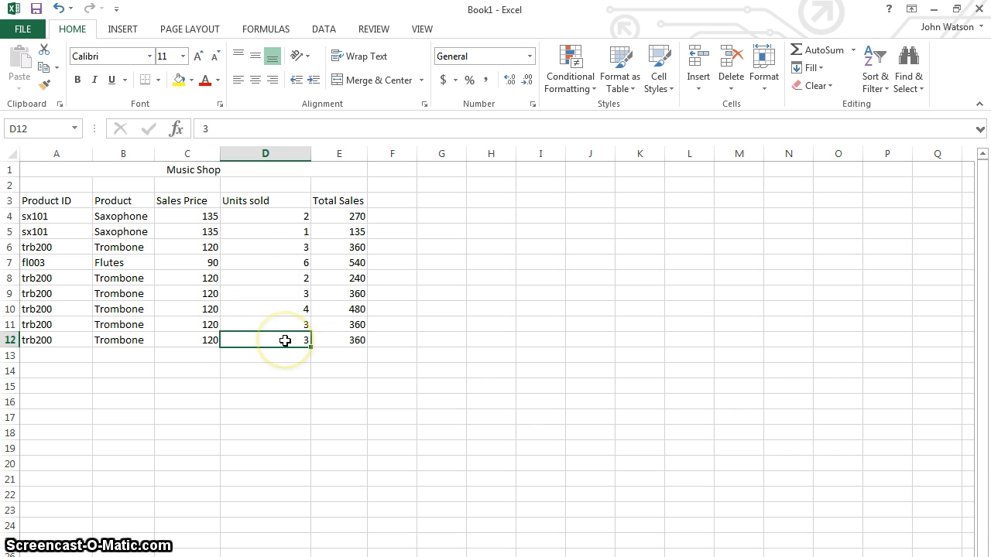
text(2)
click(305, 368)
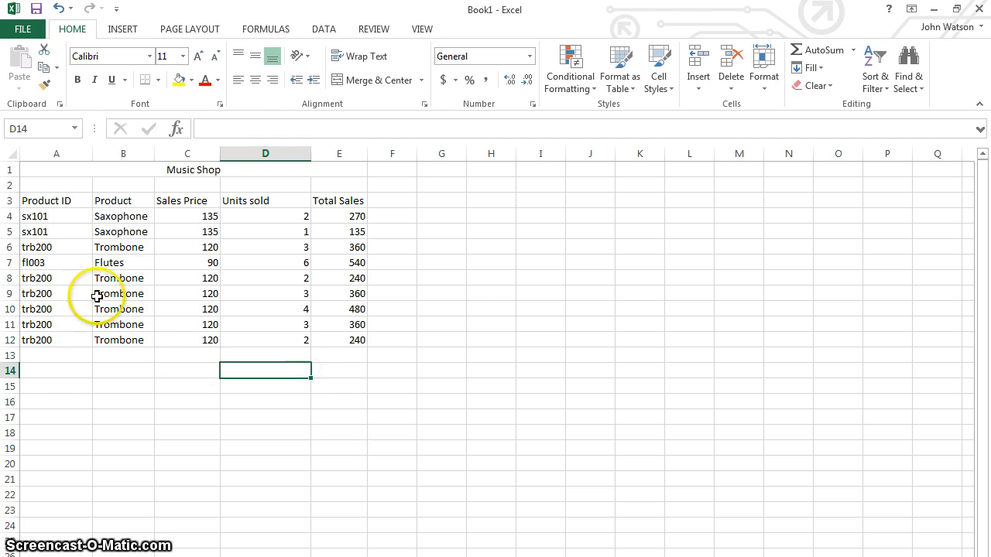
- Copy the Flutes record in A7:E7 into rows 13 to 15
drag(54, 264, 343, 268)
key(ctrl+c)
drag(55, 356, 58, 385)
key(ctrl+v)
key(Escape)
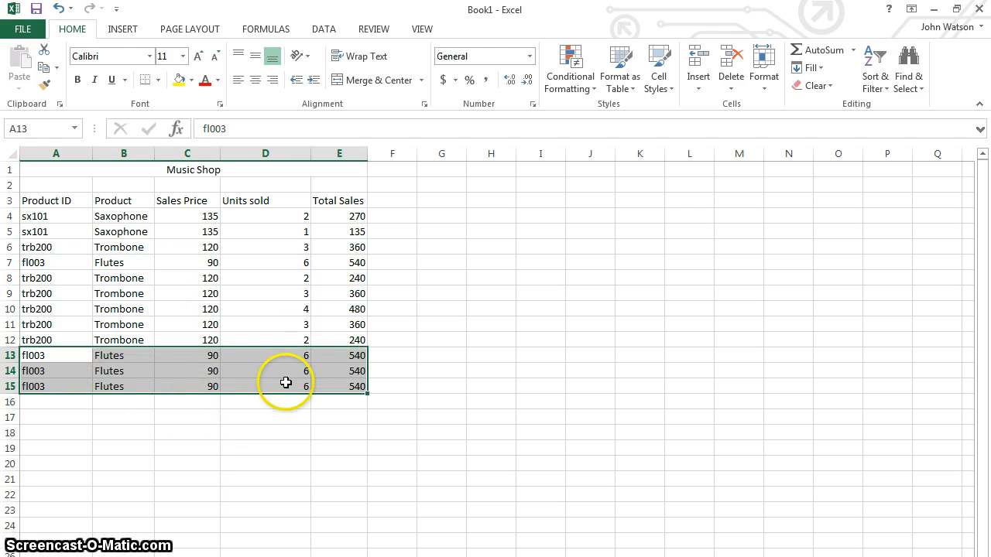
- Change the units sold of the copied Flutes rows to 3 in D13, 3 in D14 and 1 in D15
click(298, 357)
text(3)
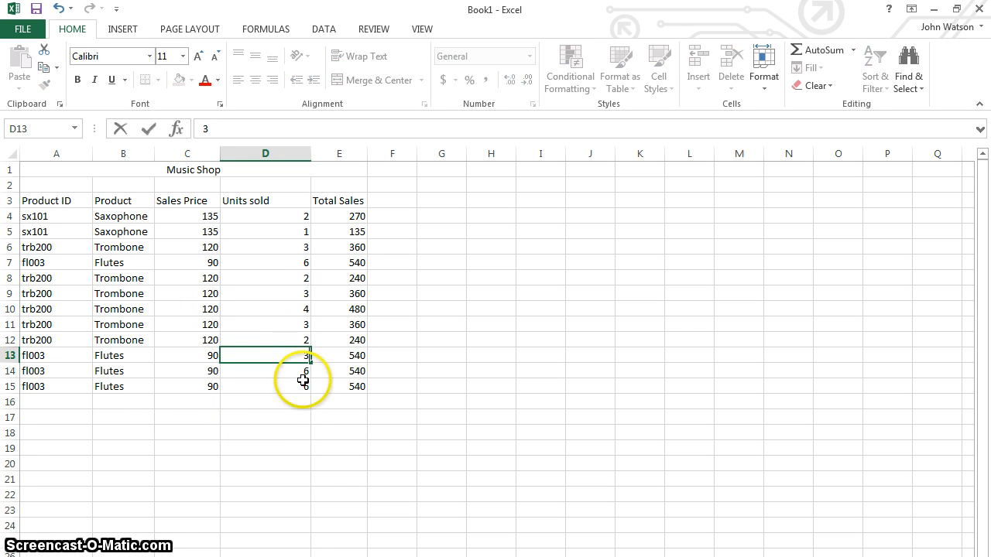
click(303, 381)
text(1)
key(Return)
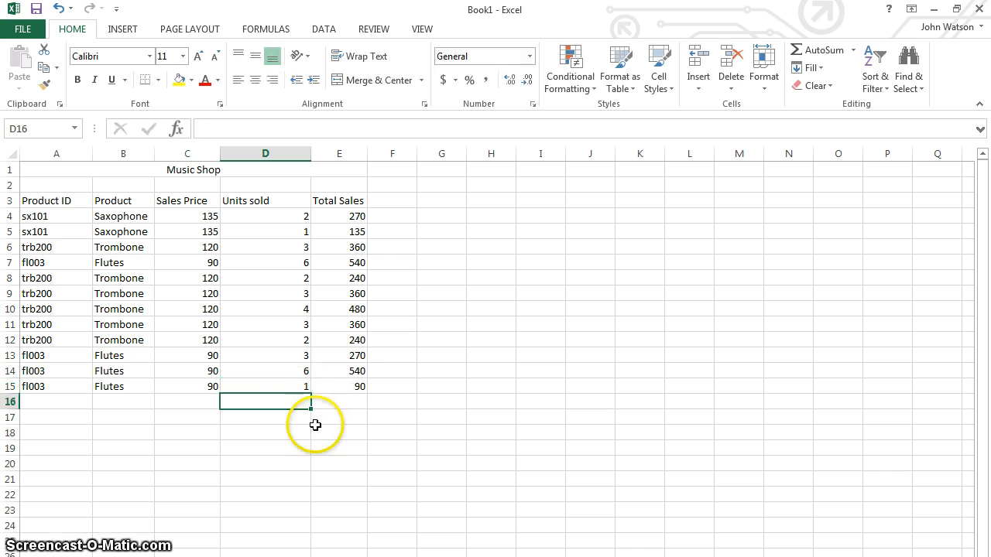
click(305, 372)
text(3)
click(306, 417)
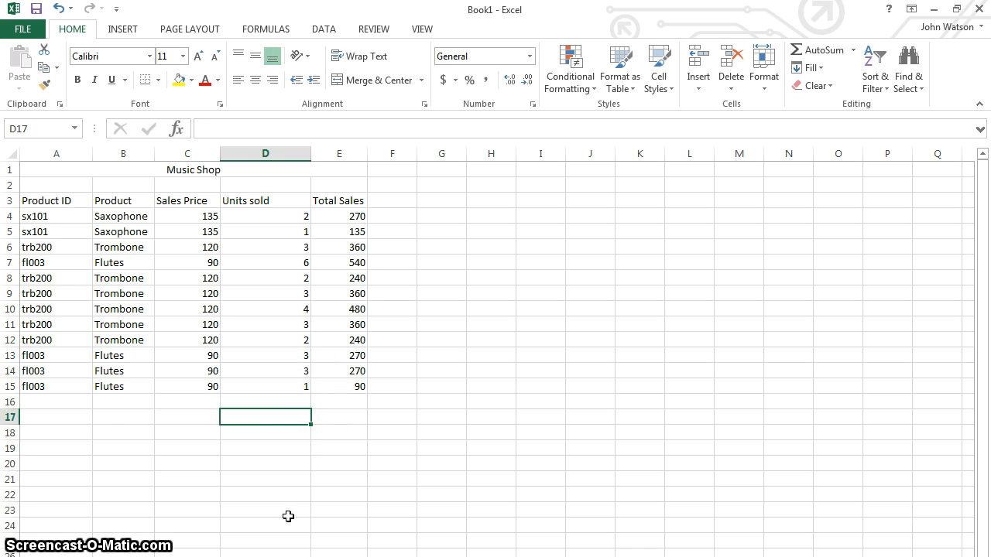
- Copy the two Saxophone records in A4:E5 into rows 16 and 17
click(39, 216)
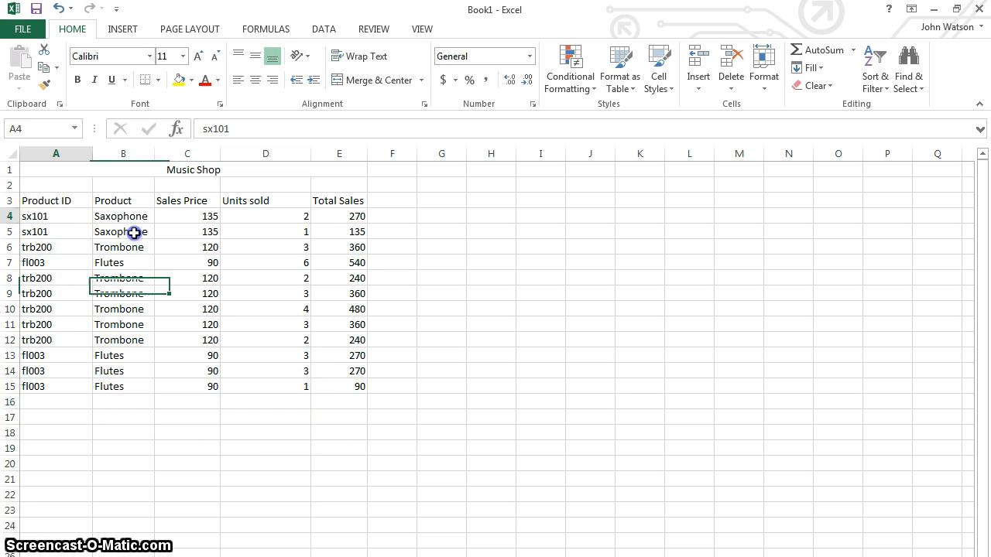
drag(134, 232, 335, 229)
key(ctrl+c)
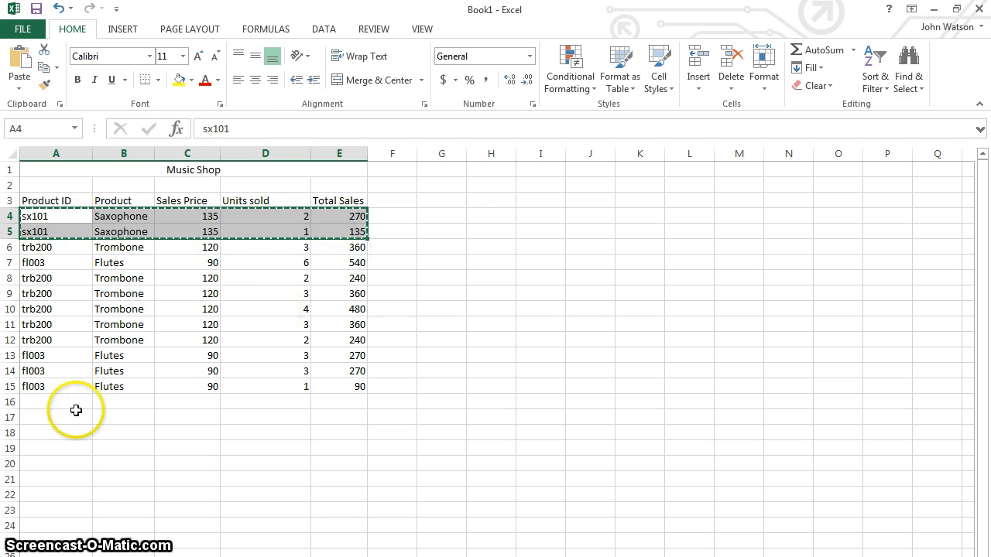
click(70, 403)
key(ctrl+v)
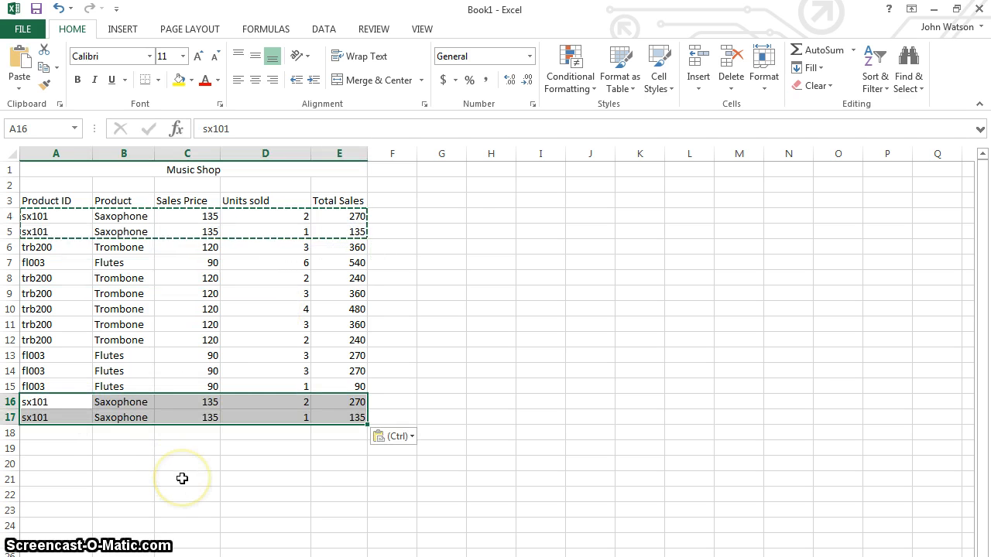
- Change the units sold of the first copied Saxophone row to 5 in D16
click(226, 464)
click(283, 402)
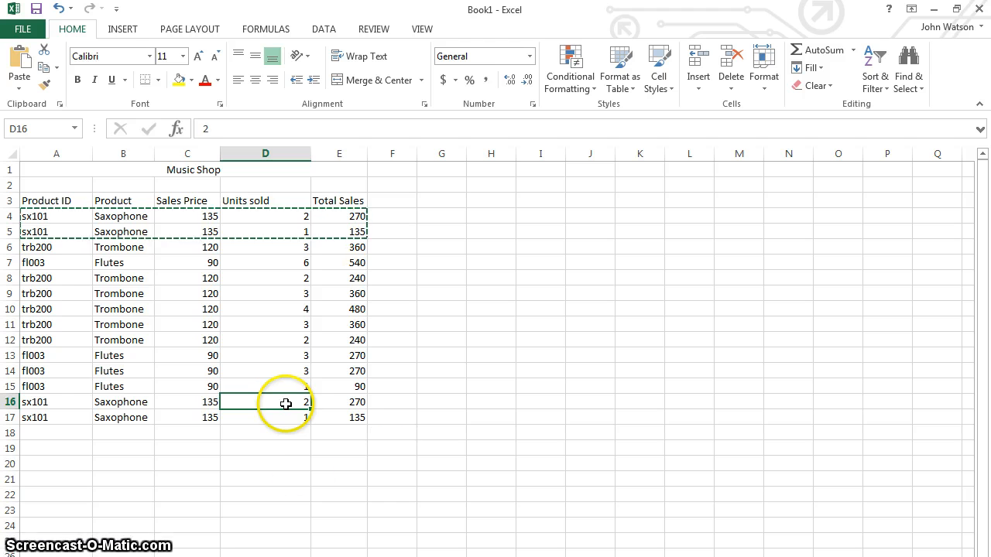
text(5)
click(301, 462)
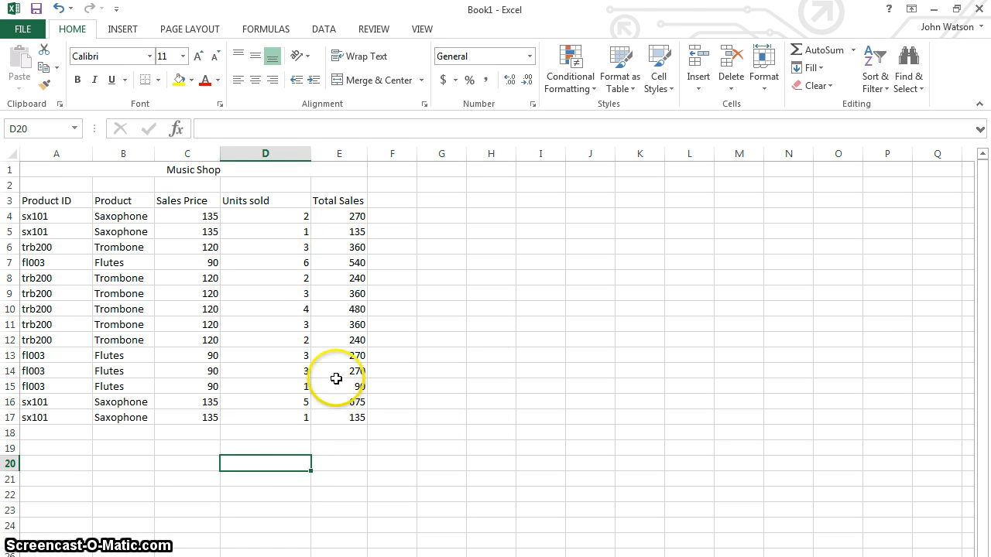
- Enter the label Grand Total in D19, below the sales records
click(326, 449)
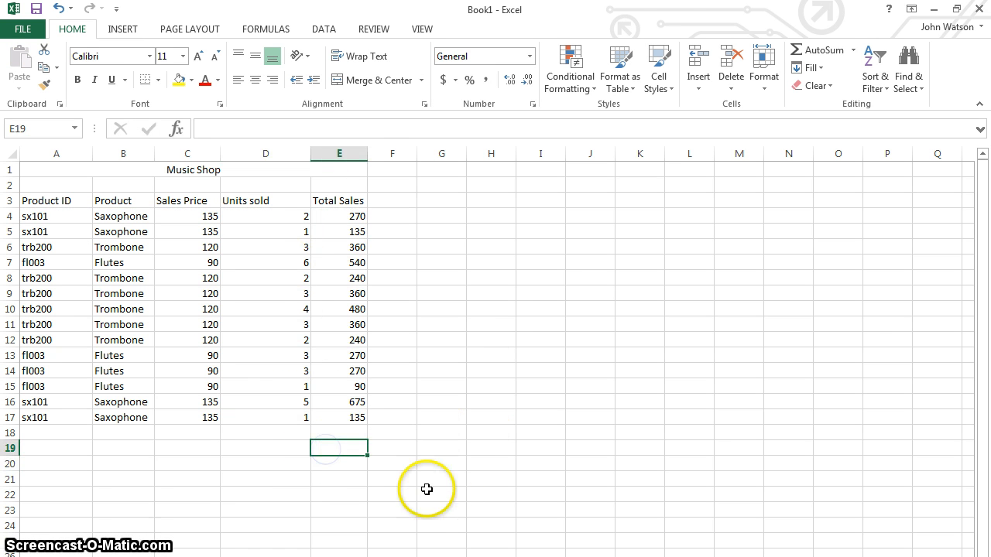
click(302, 451)
text(Grand Total)
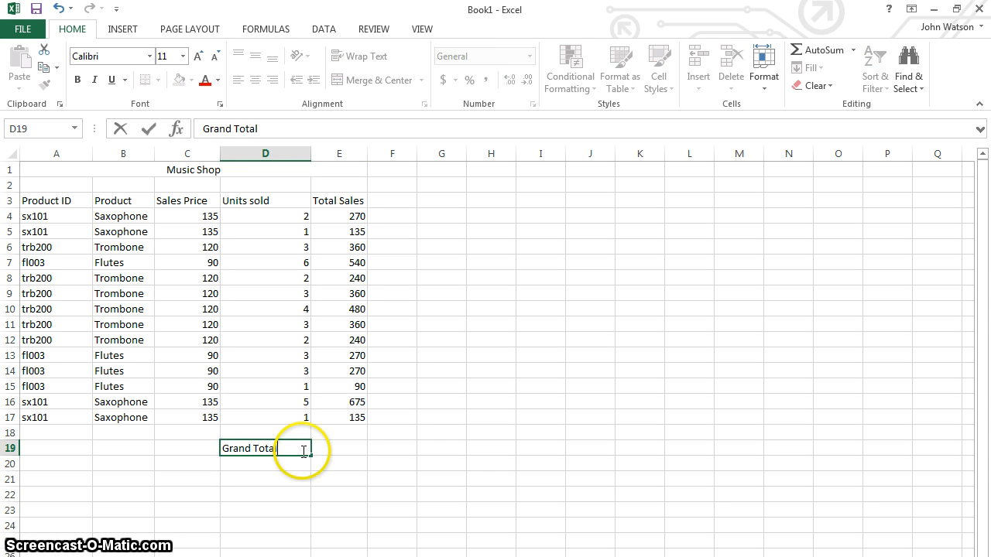
key(Tab)
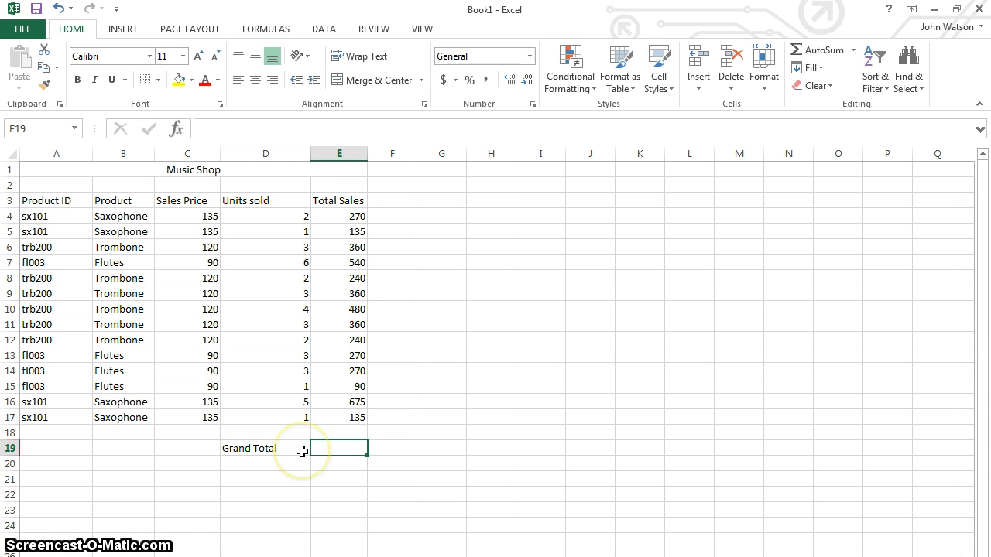
text(=)
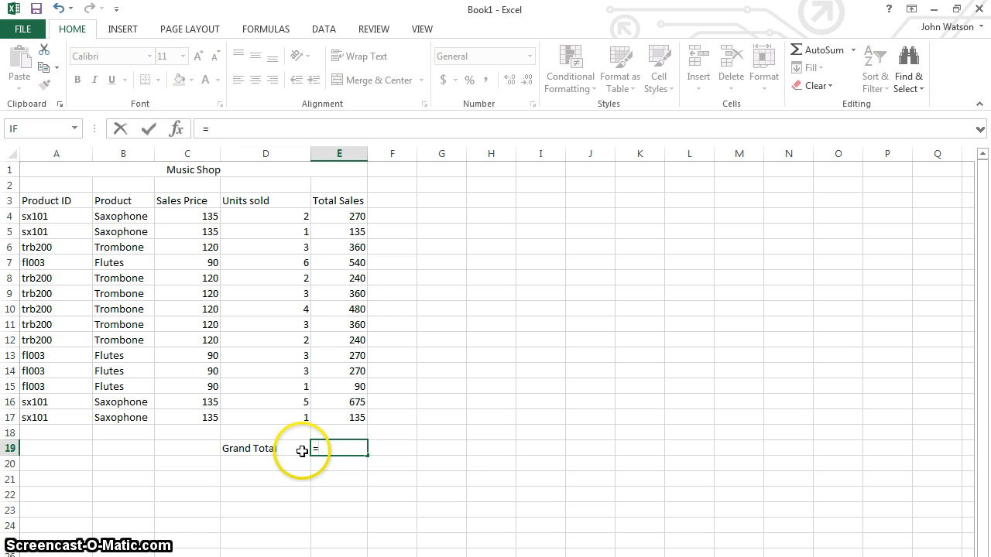
click(358, 216)
text(+)
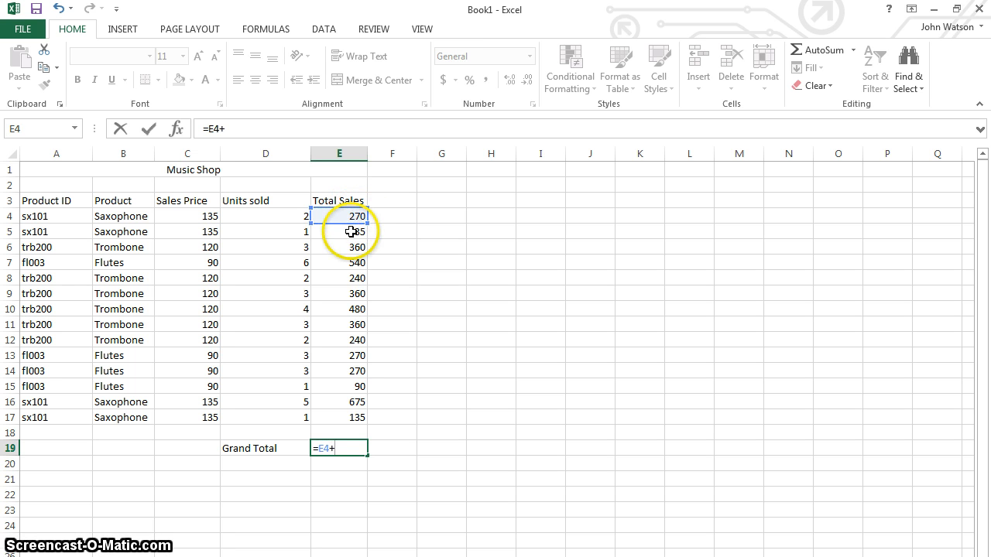
click(352, 232)
text(+E5+E6+E7)
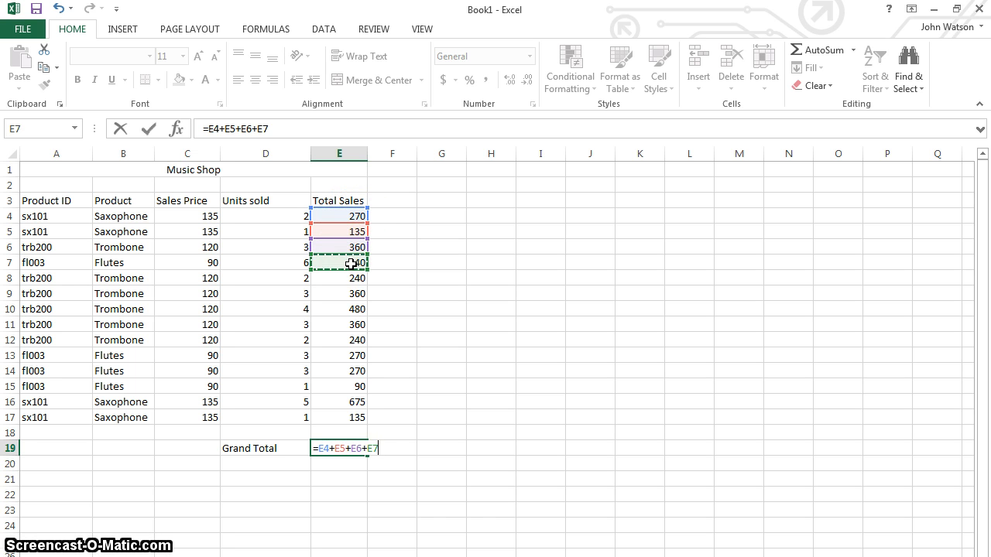
text(+)
click(352, 279)
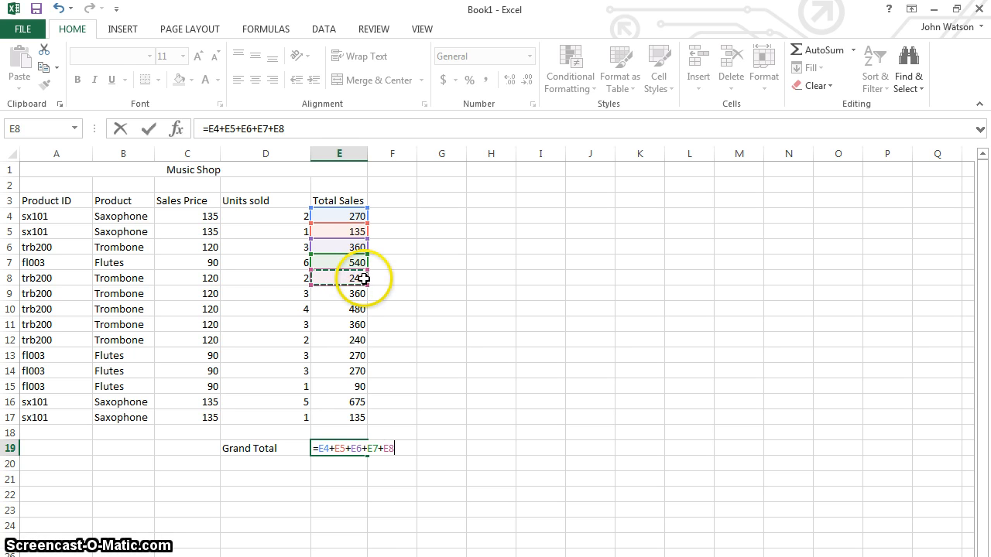
text(+E)
key(Escape)
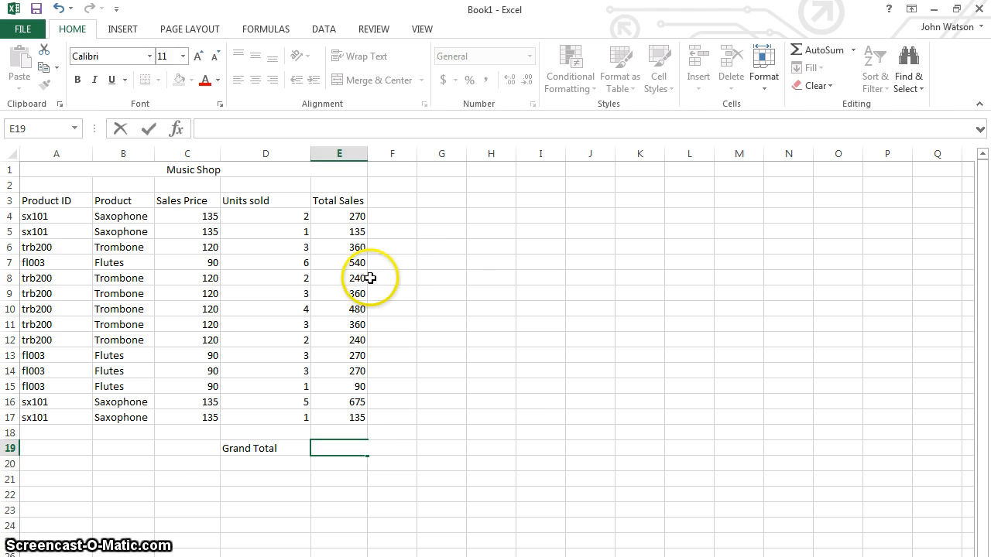
click(469, 274)
click(344, 462)
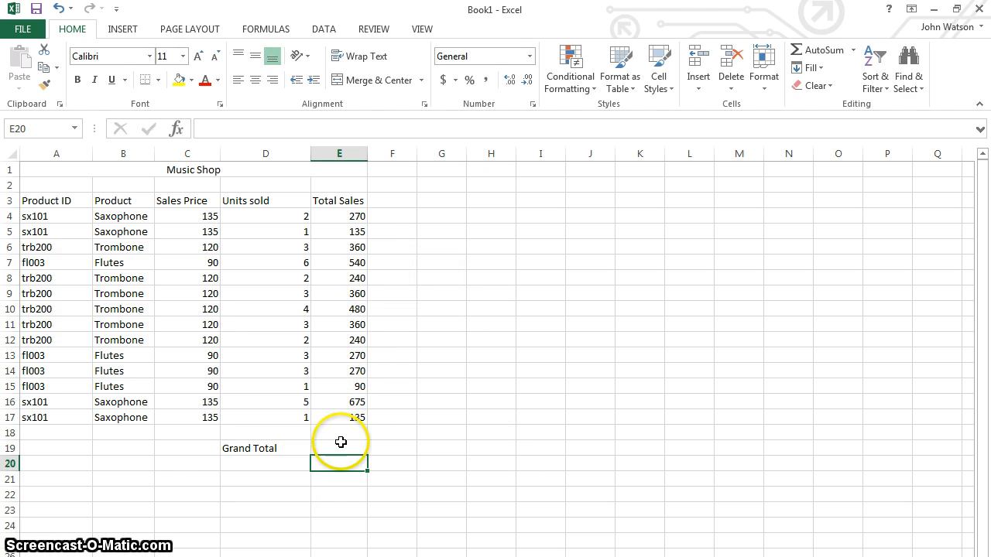
- Calculate the grand total of the Total Sales column in E19 with the formula =sum(E4:E17)
click(342, 449)
text(=sum)
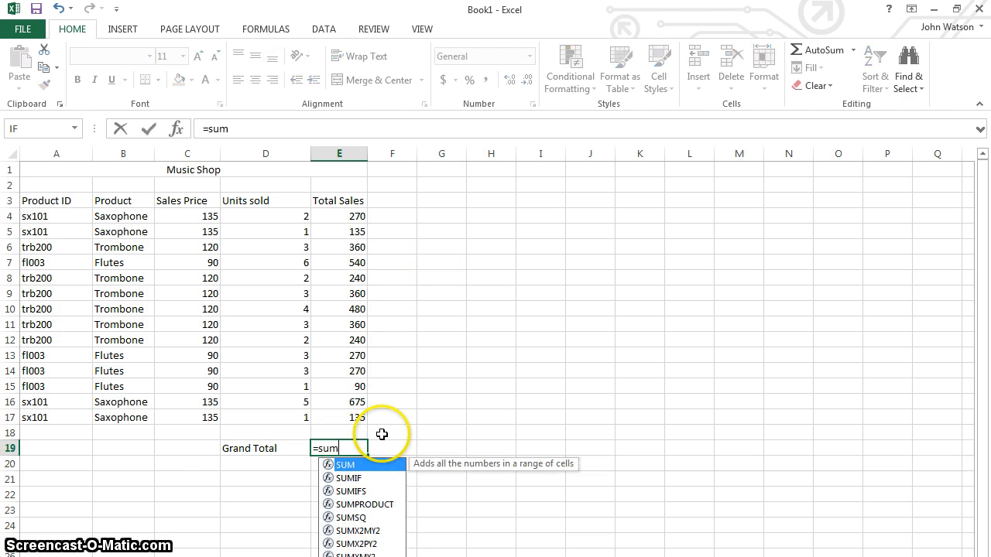
text(()
drag(345, 218, 346, 416)
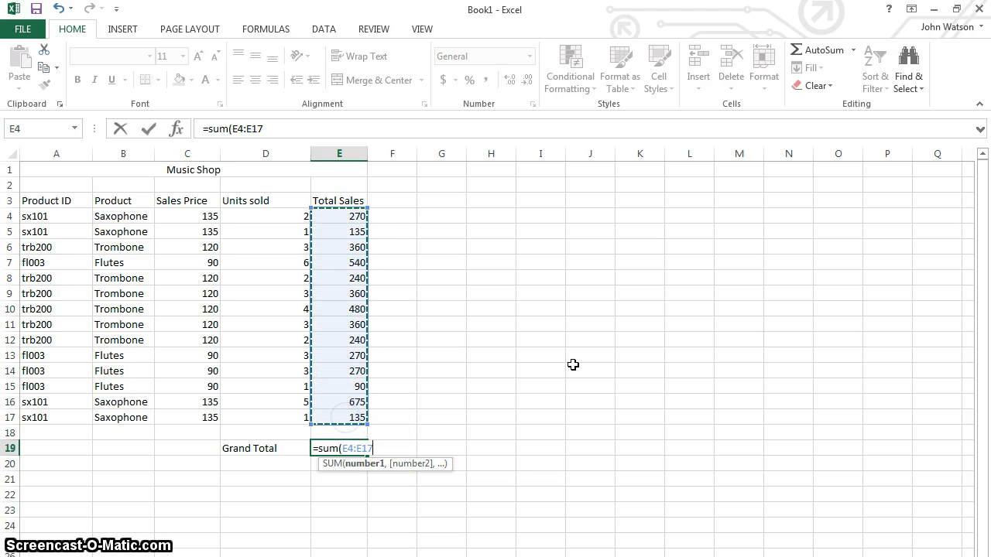
text())
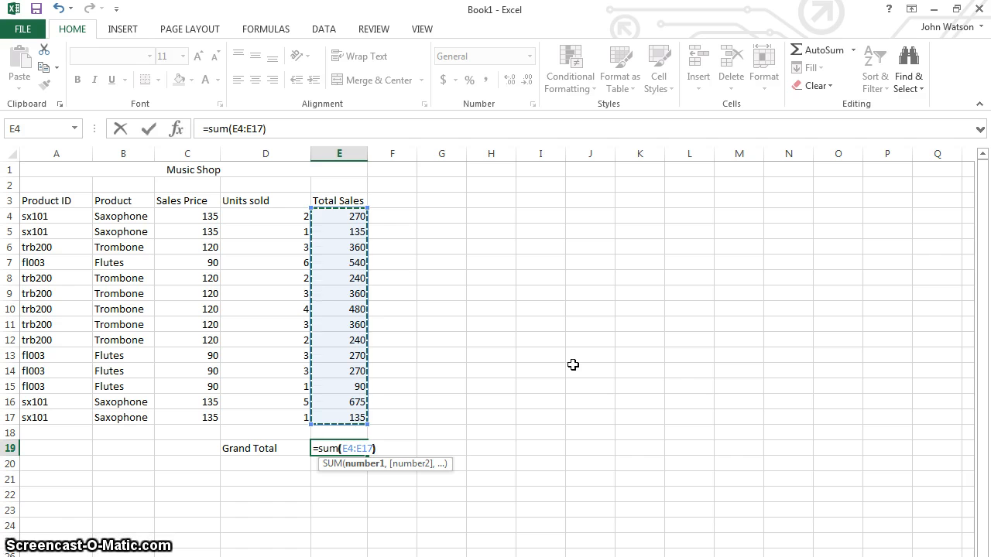
key(Return)
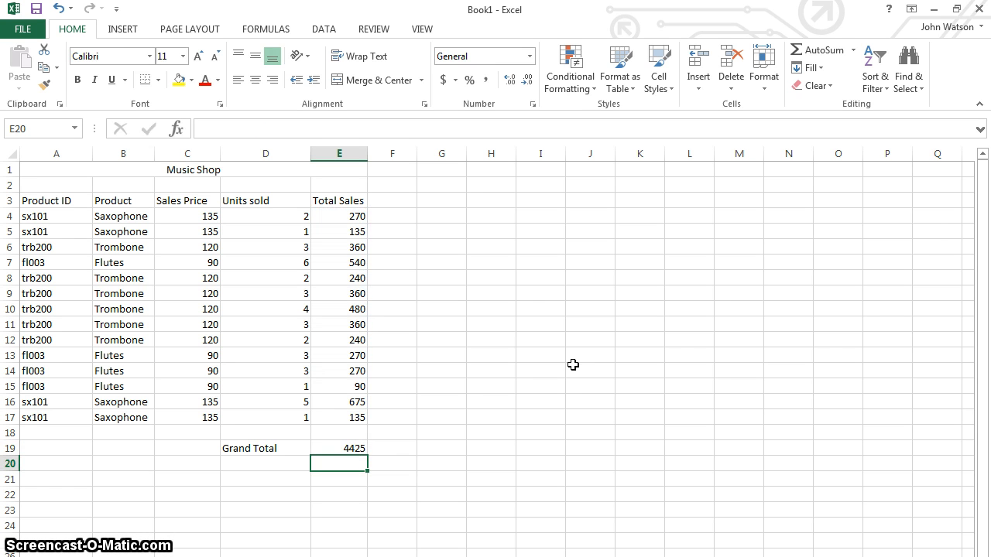
- Format the Total Sales values and grand total in E4:E19 as dollar Accounting amounts without decimals
drag(354, 218, 364, 445)
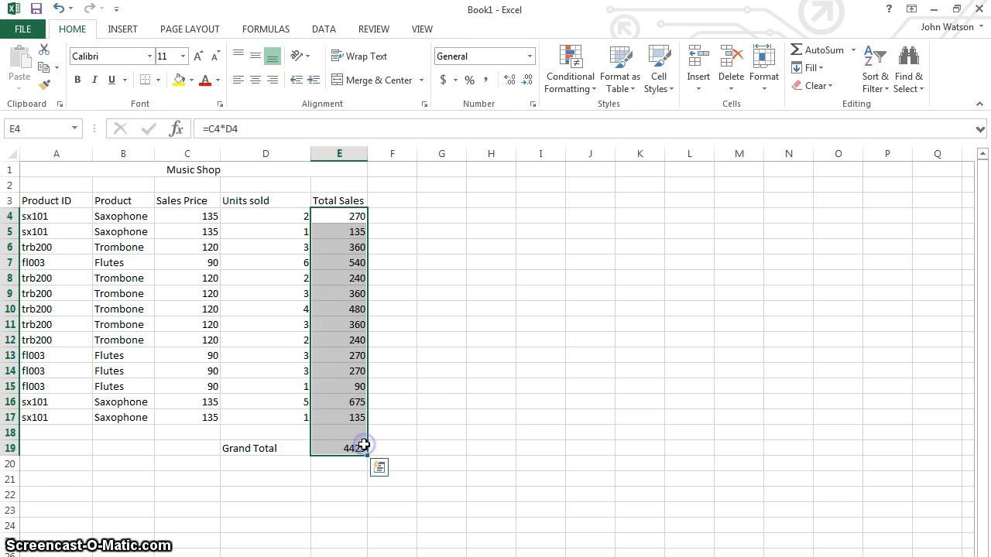
click(443, 80)
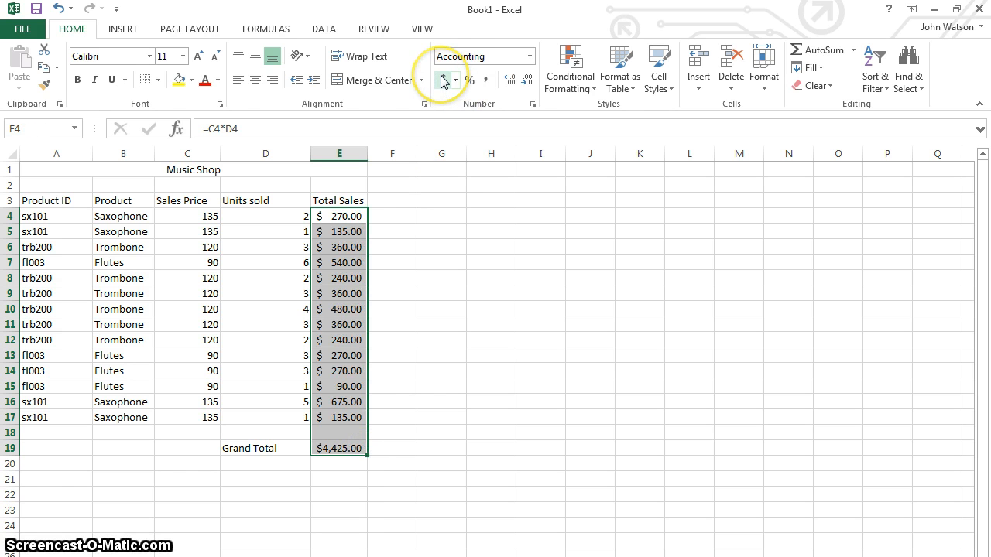
click(527, 81)
click(526, 80)
click(534, 338)
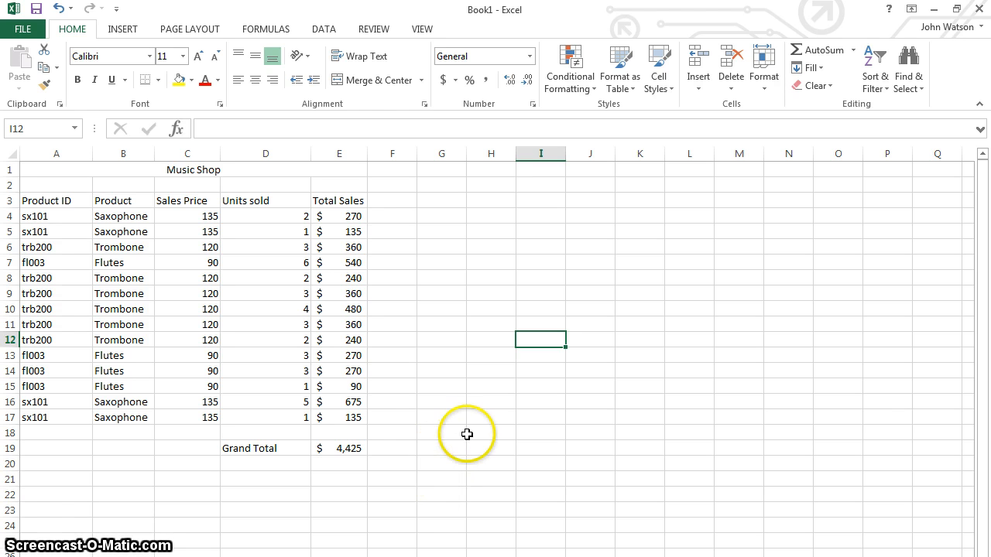
- Start a summary table with the headings Product in H3 and Total Sale in I3
drag(487, 186, 522, 184)
click(502, 201)
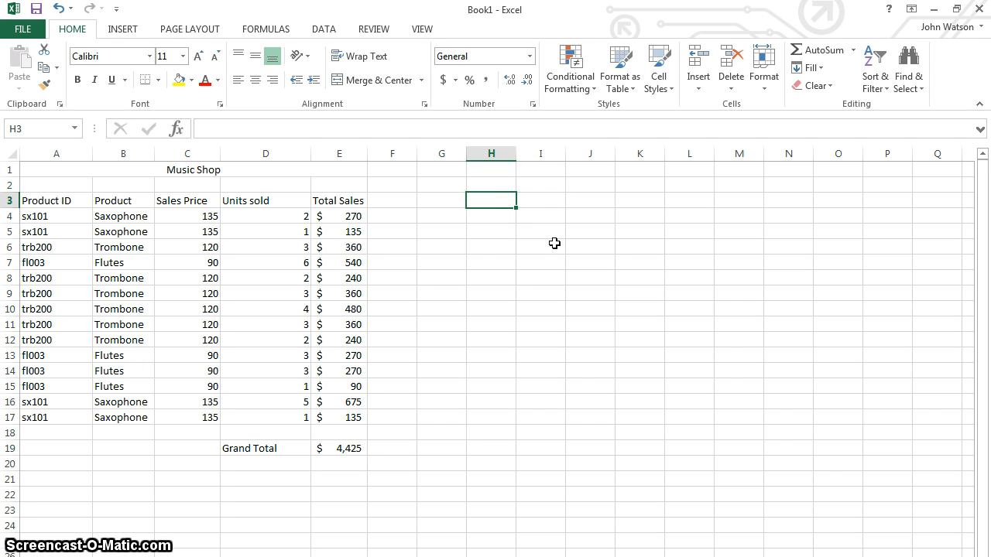
text(Pro)
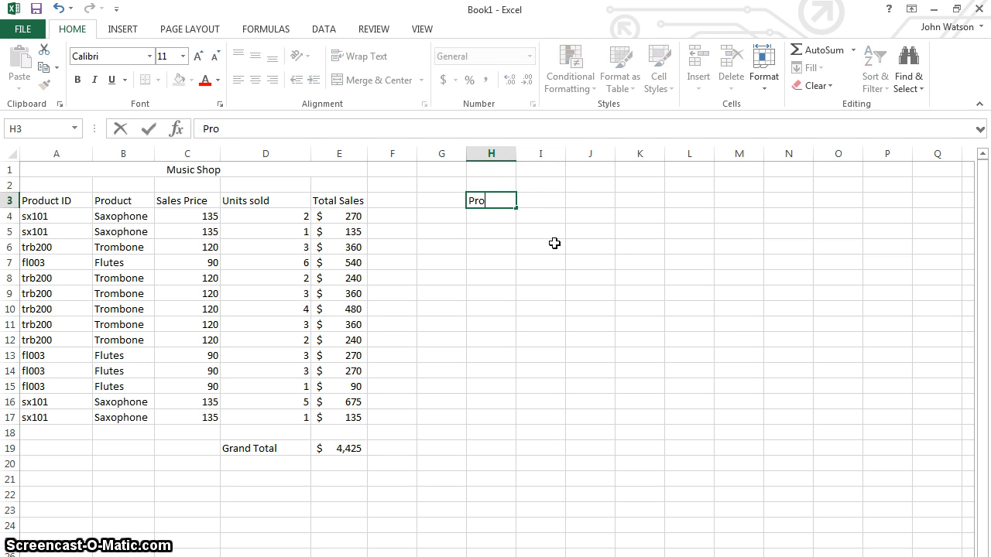
text(duct)
key(Tab)
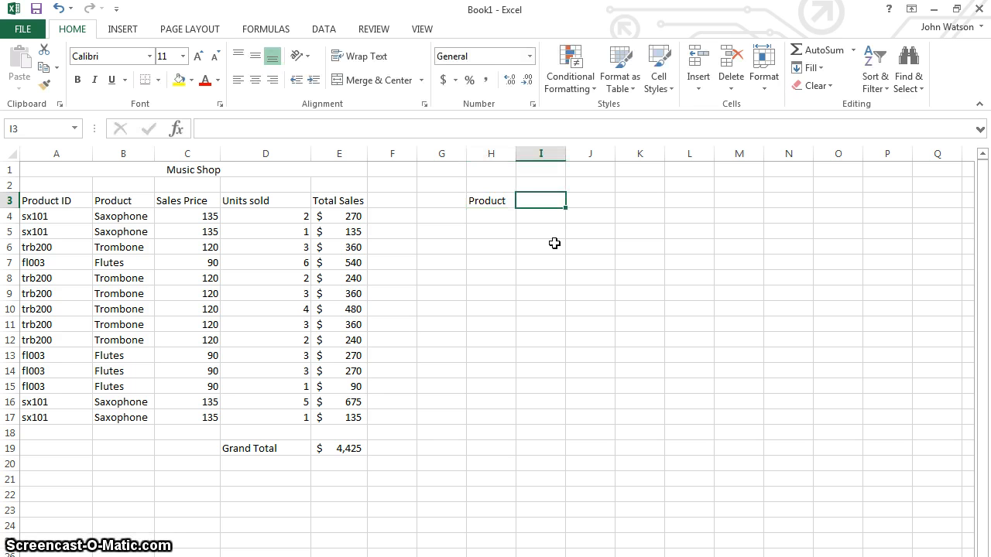
text(Tot)
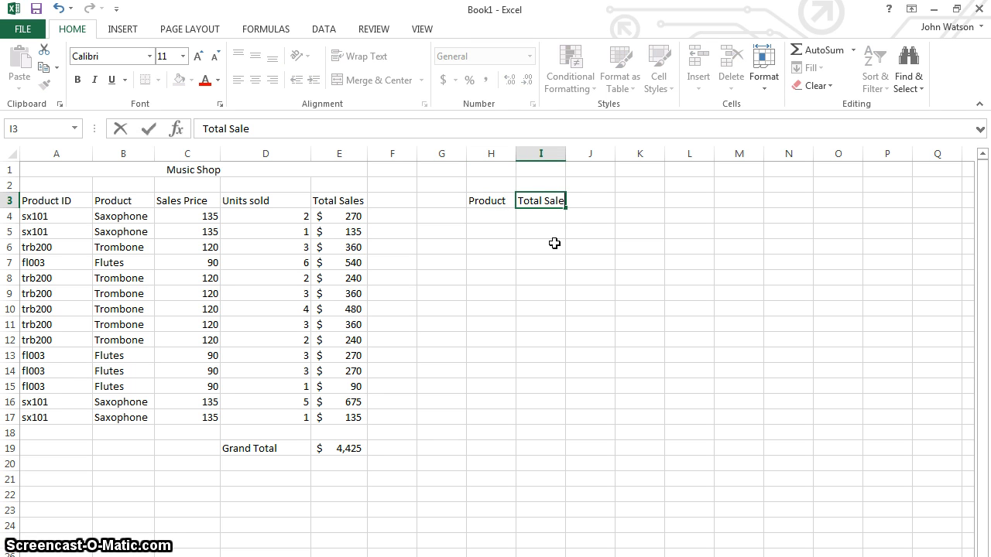
text(al Sale)
key(Return)
- List Saxophones, Trombones and Flutes under the summary table's Product heading in H4:H6
click(553, 243)
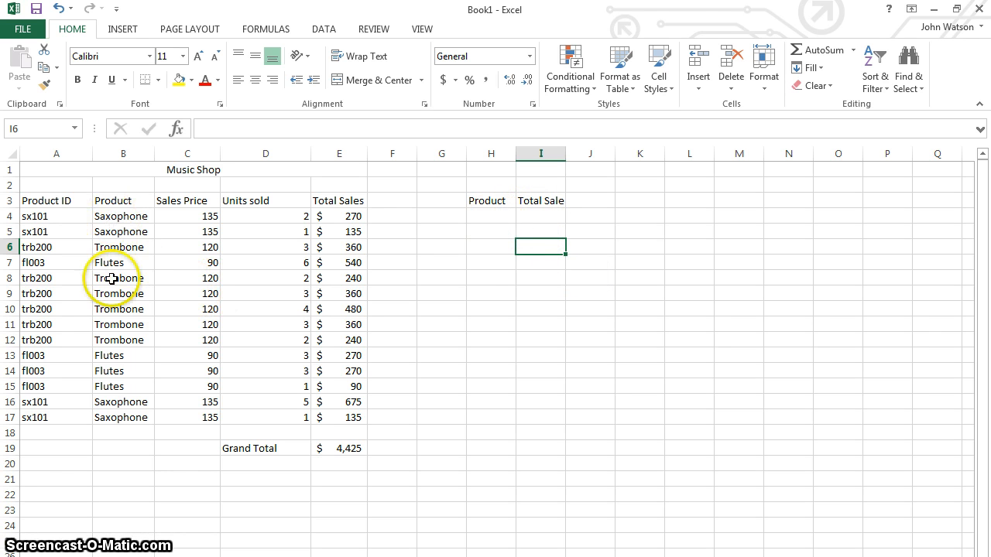
key(Up)
key(Up)
key(Left)
text(Sax)
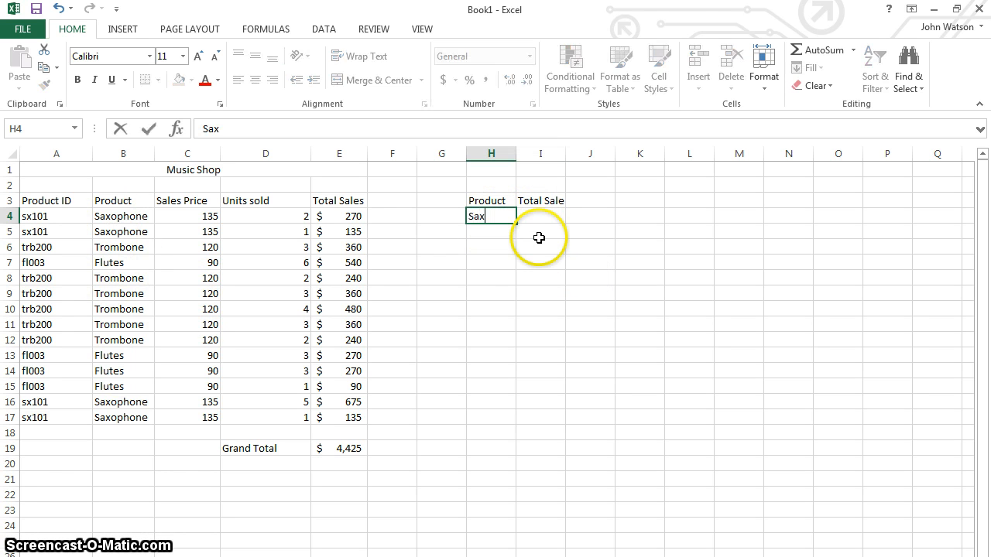
text(ophones)
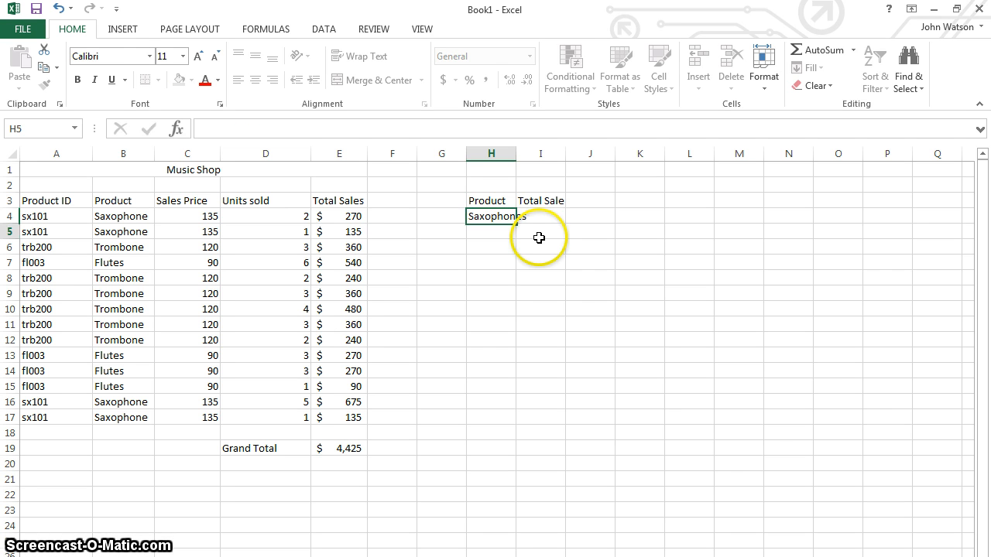
key(Return)
text(Tro)
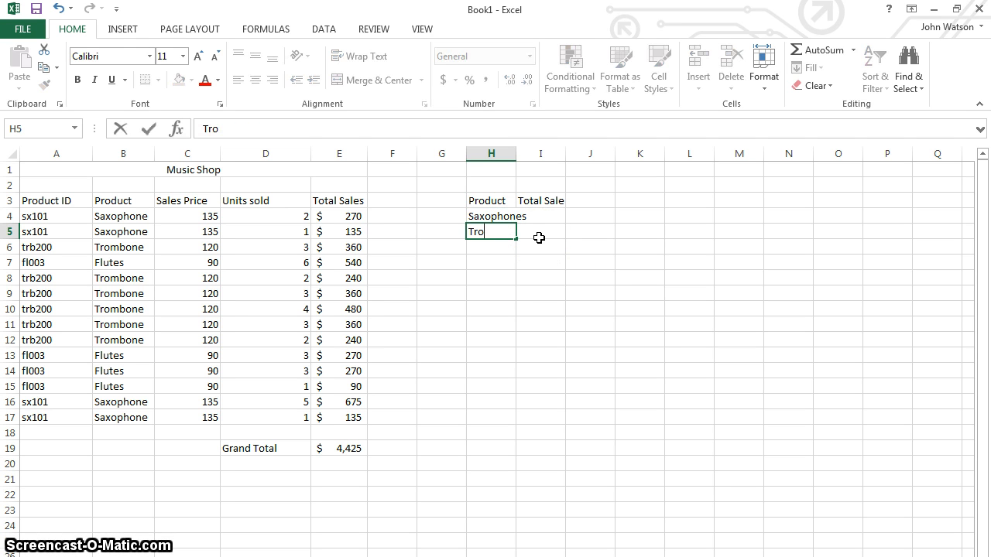
text(mbones)
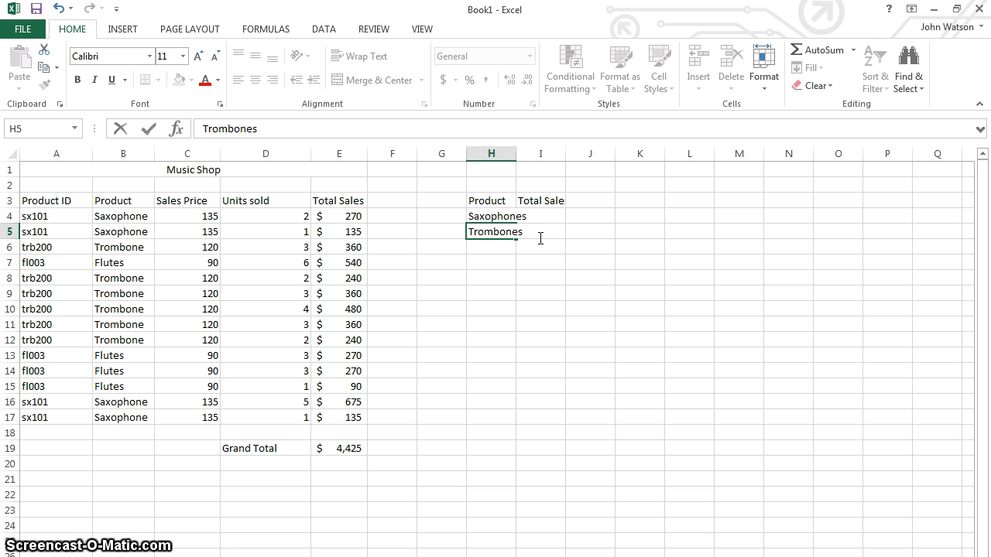
key(Return)
text(Flutes)
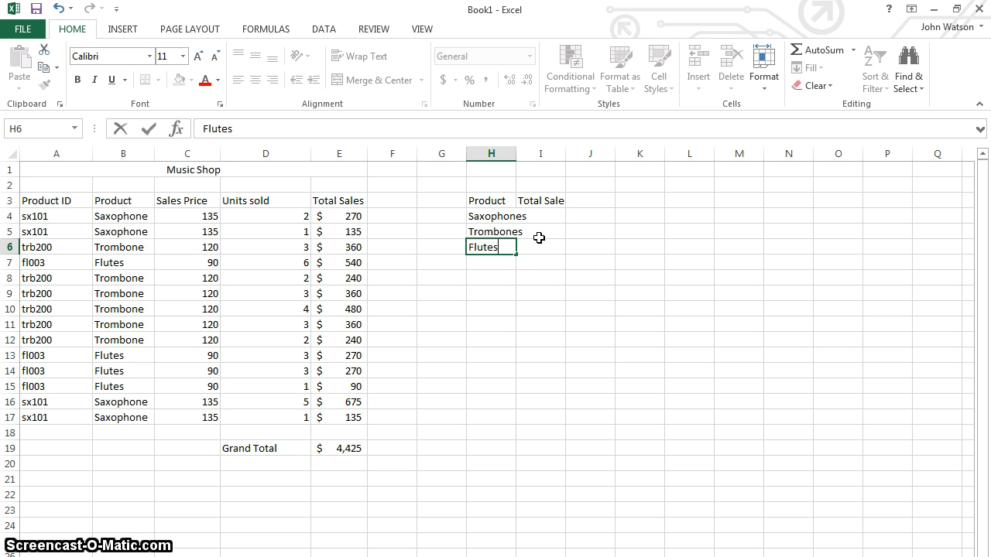
key(Return)
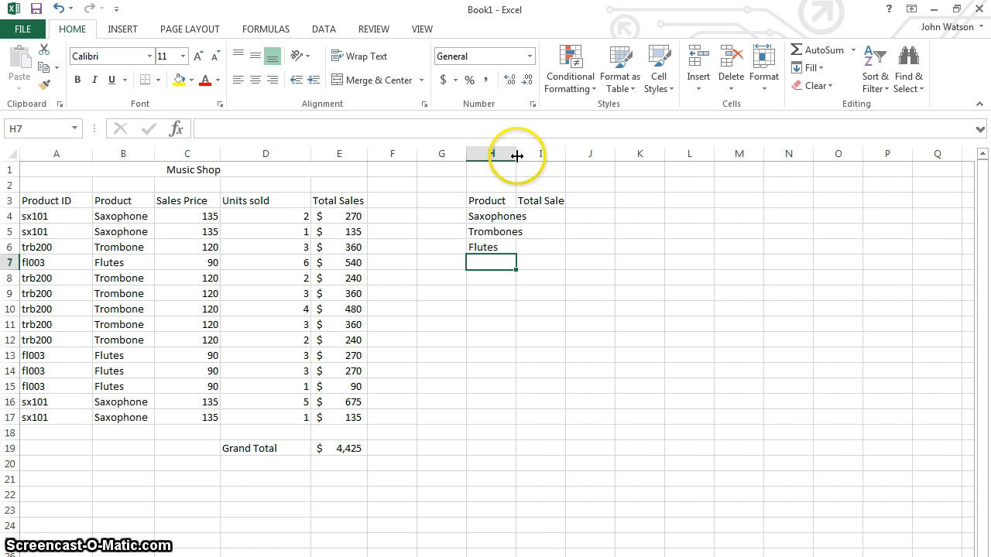
- Widen column H to fit the product names in the summary table
drag(516, 156, 530, 156)
click(549, 345)
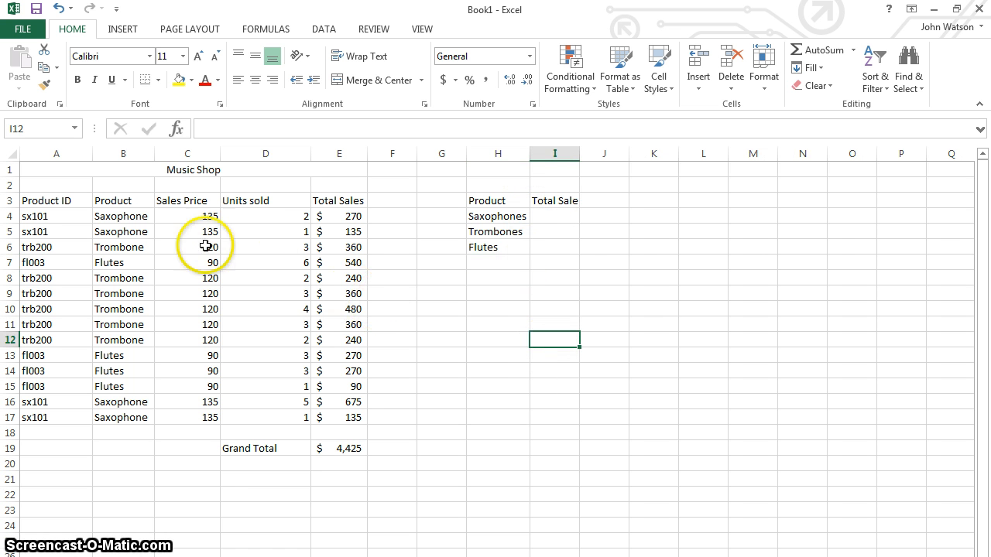
- Examine the Saxophone rows and their Total Sales amounts in E4, E5, E16 and E17
click(112, 217)
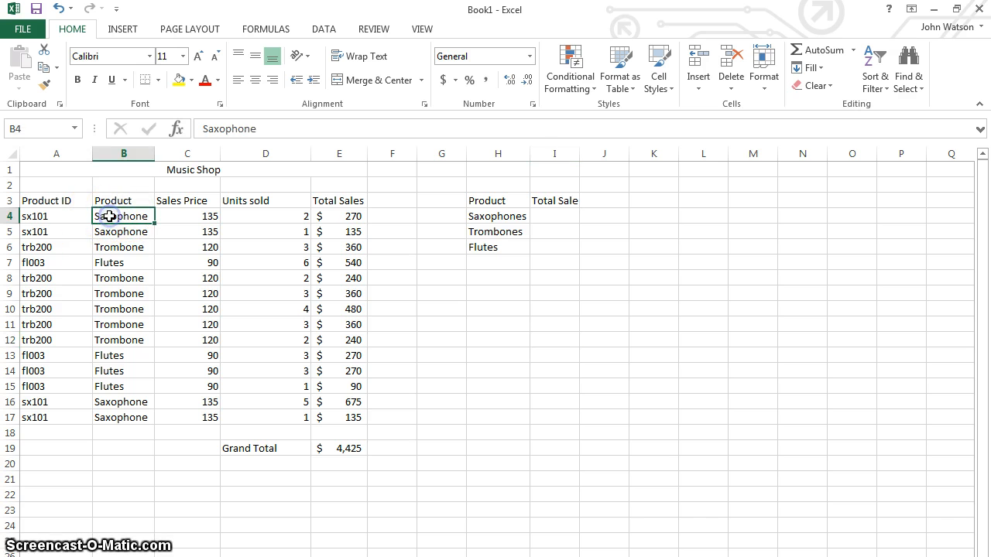
click(339, 214)
click(340, 229)
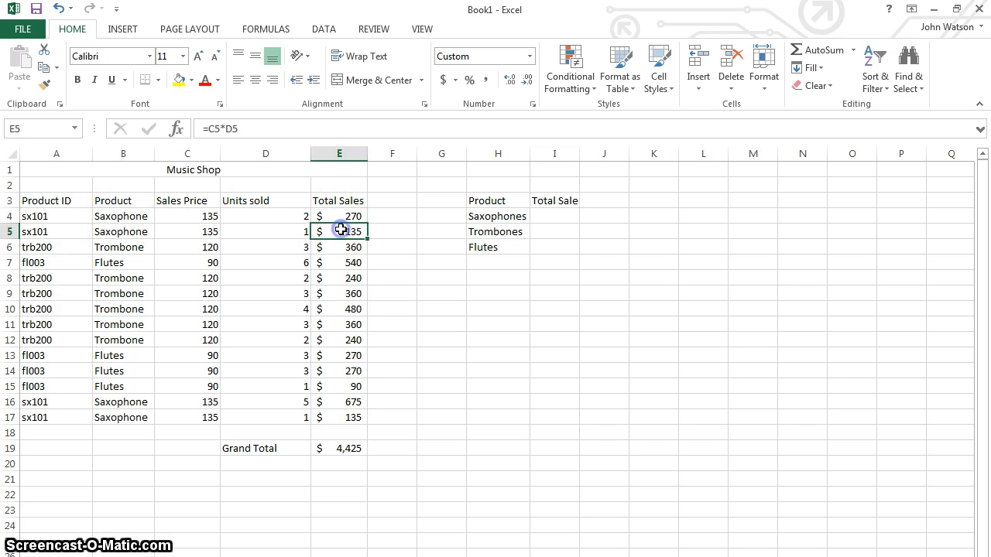
click(341, 416)
click(352, 403)
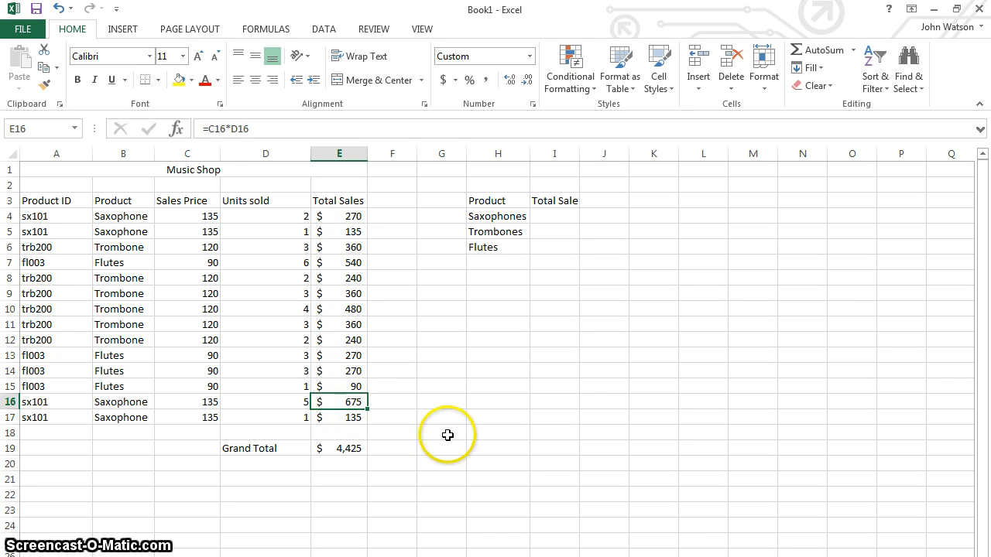
key(Down)
- Begin the Saxophones total in I4 with a SUMIF formula using the product range B4:B17 and an empty text criterion
click(550, 216)
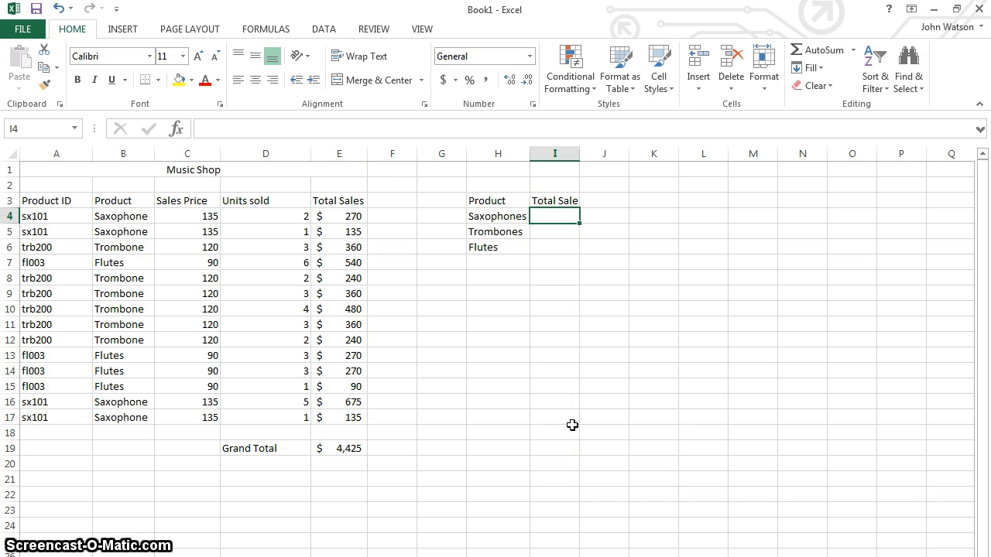
text(=)
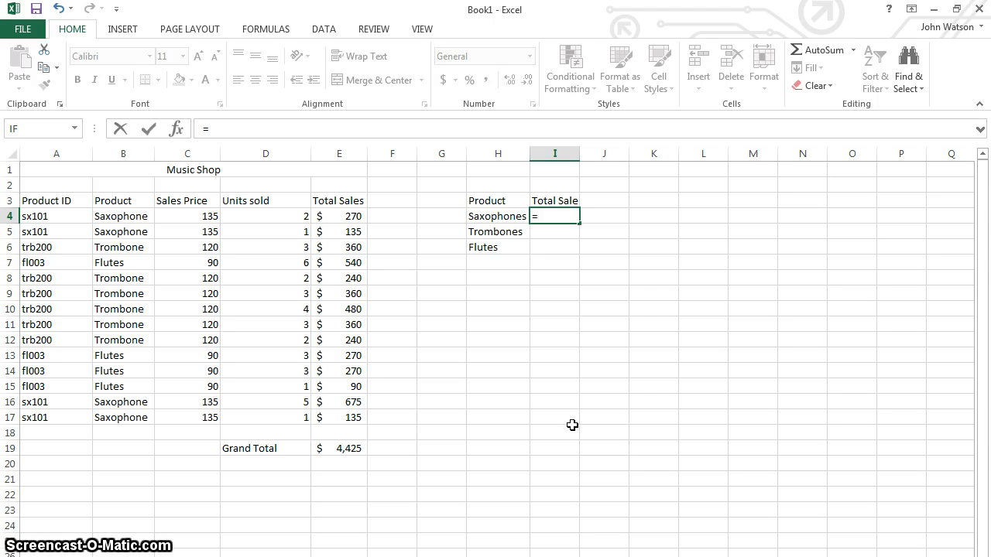
text(sumif)
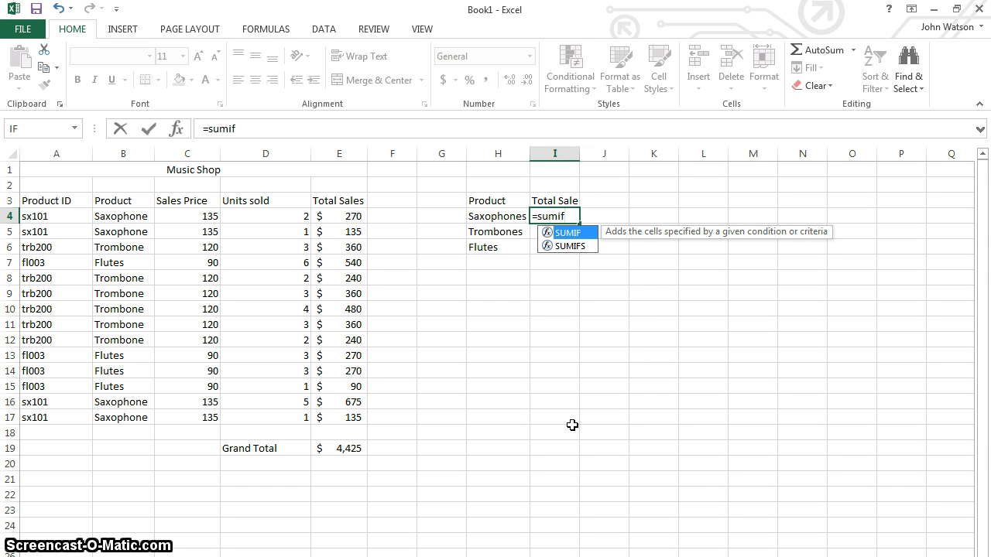
text(()
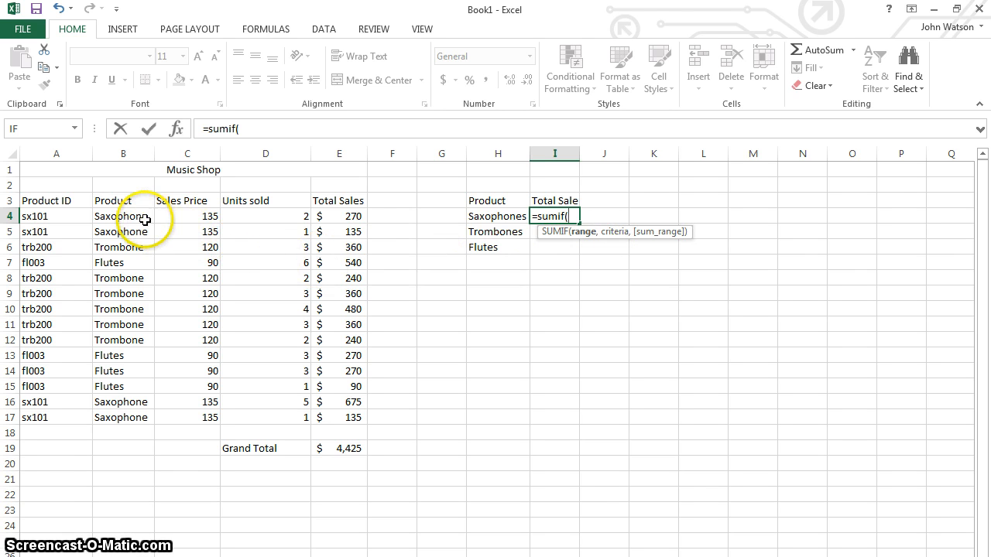
drag(127, 217, 122, 426)
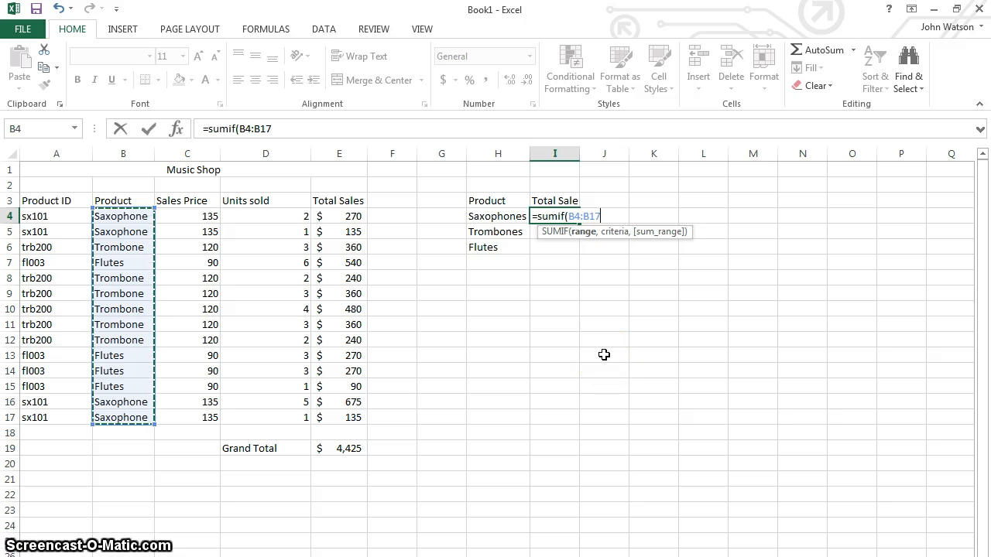
text(,)
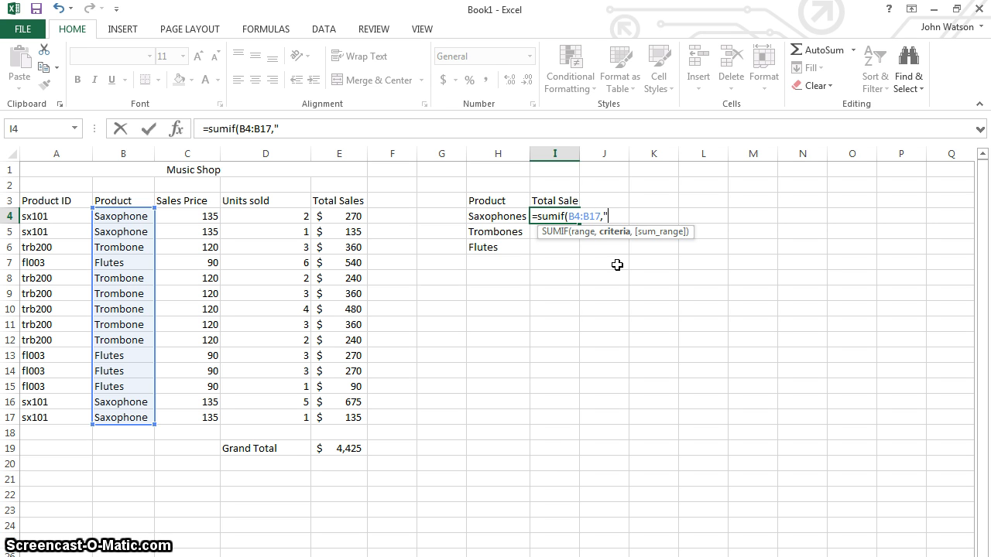
key(Left)
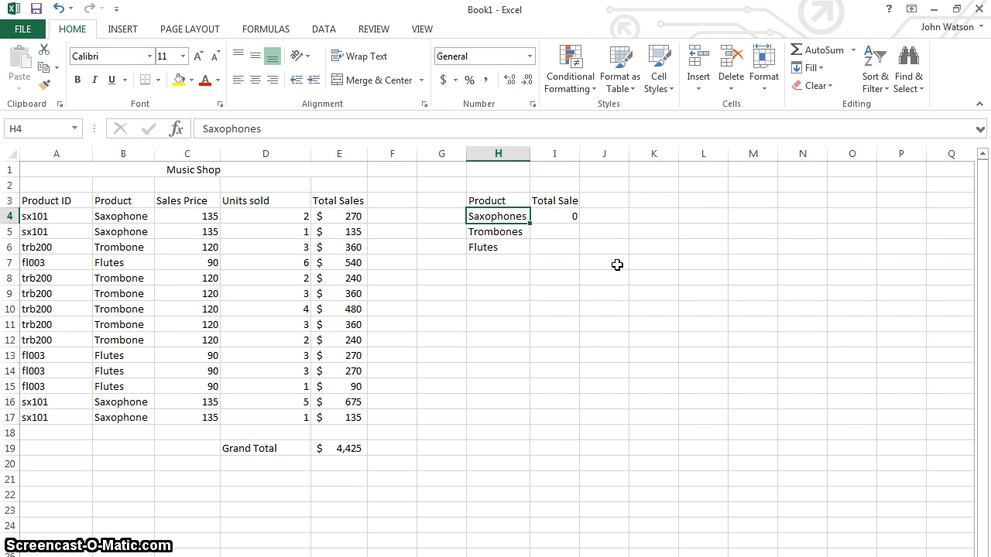
- Complete the Saxophones formula in I4 as =SUMIF(B4:B17,"Saxophone", E4:E17)
click(566, 216)
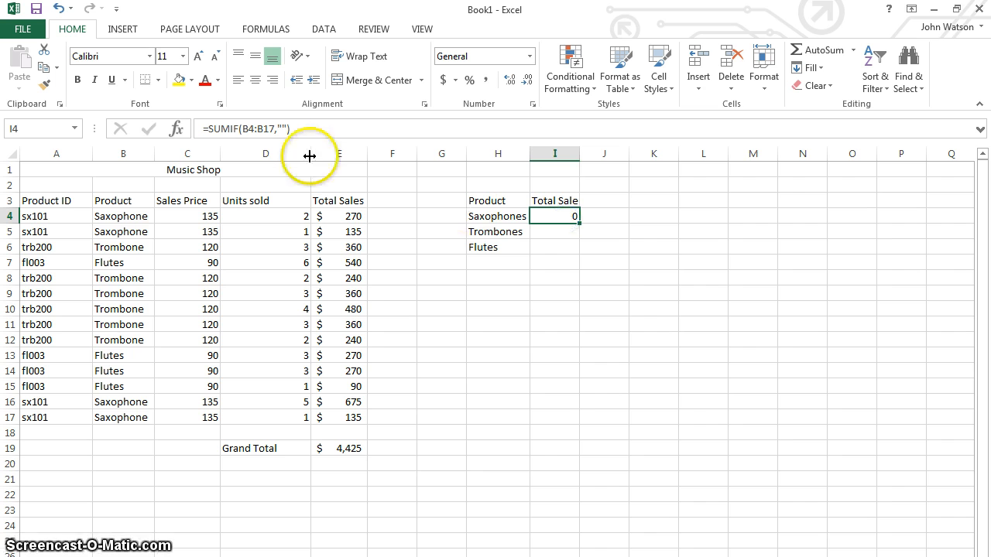
click(281, 127)
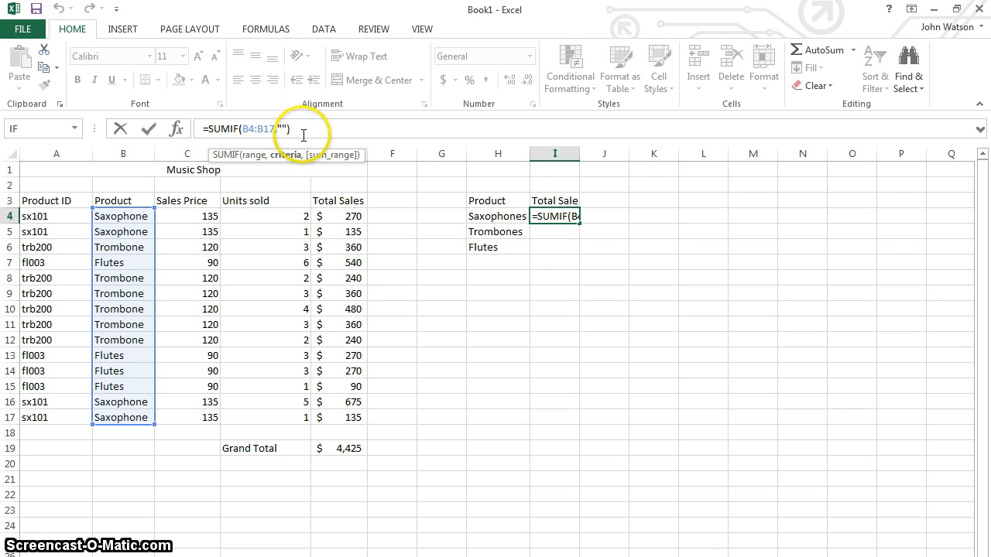
click(329, 126)
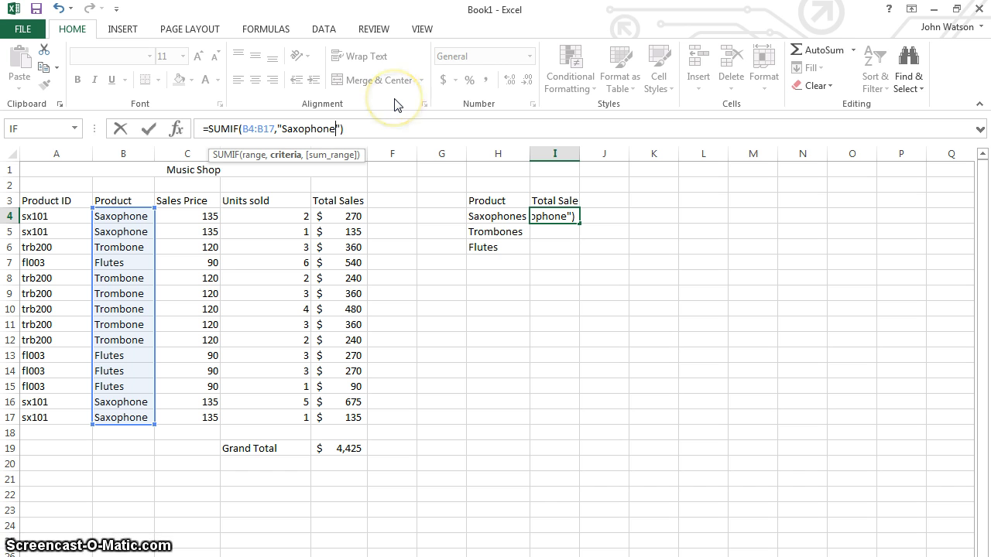
click(340, 127)
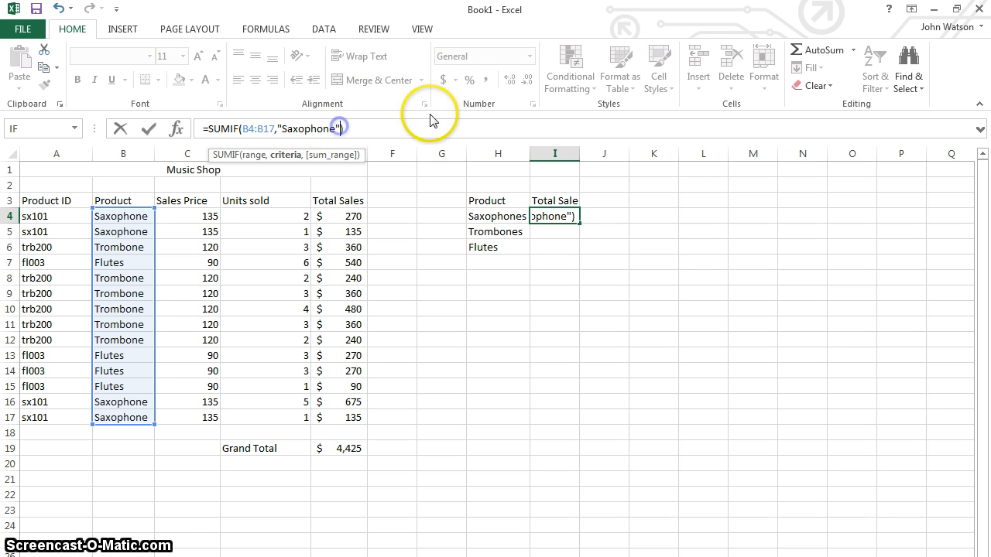
text(,)
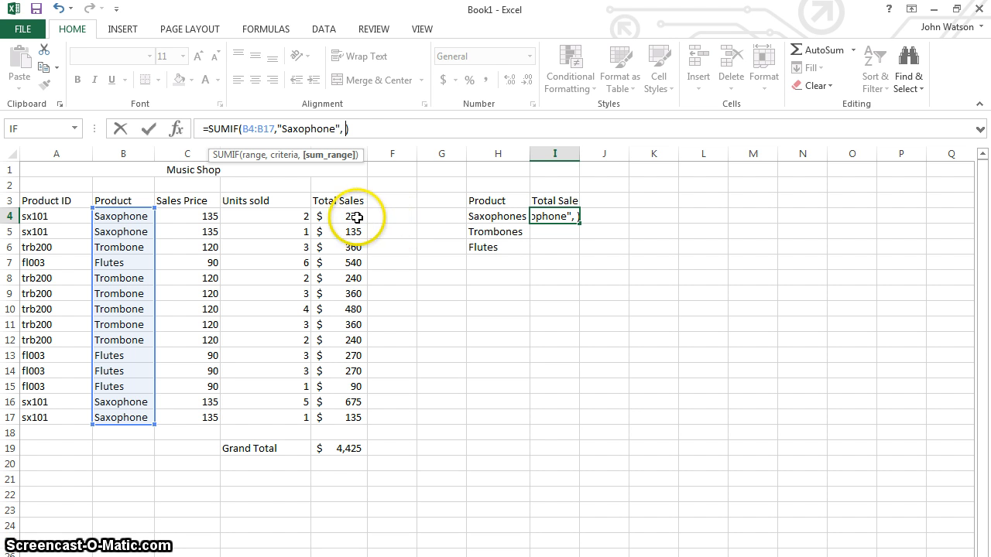
drag(353, 217, 340, 417)
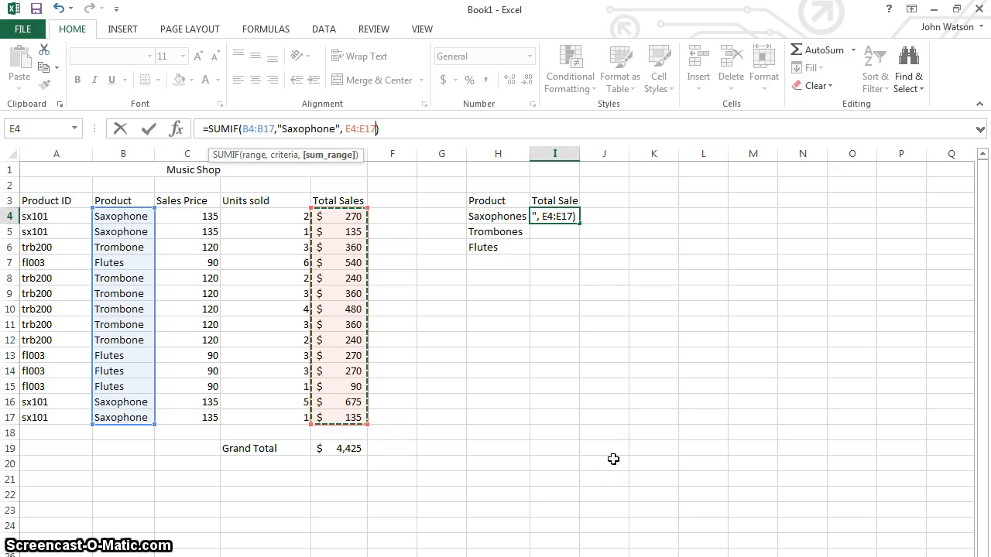
key(Return)
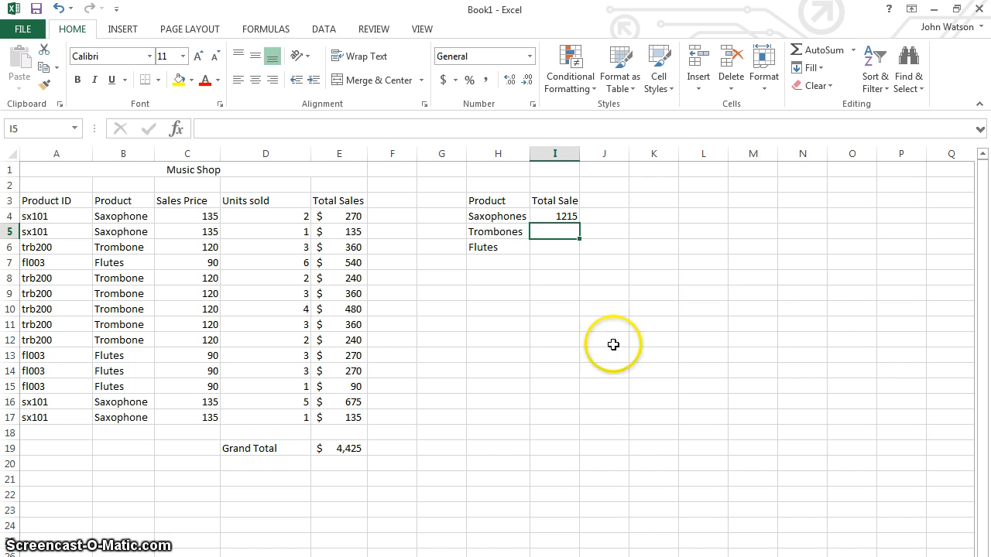
click(560, 216)
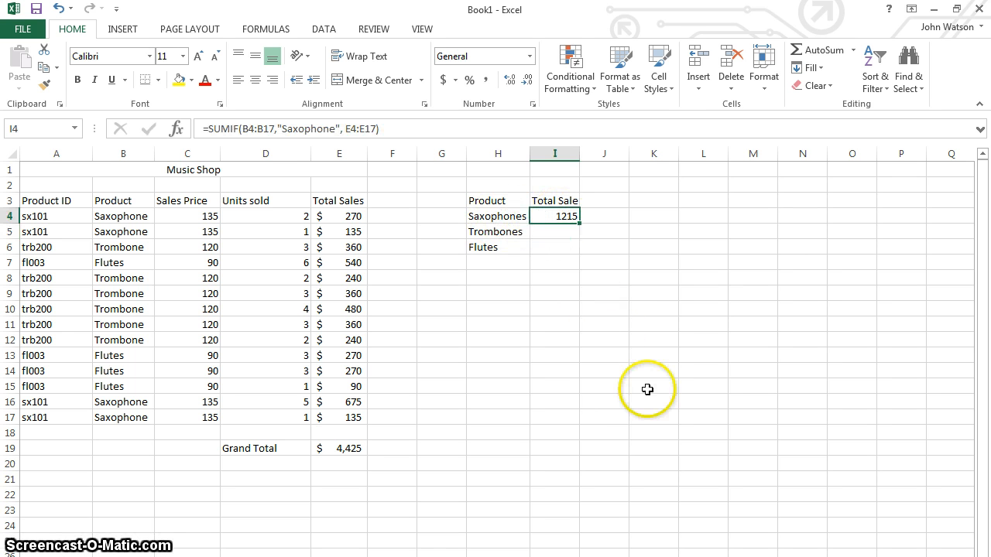
click(615, 296)
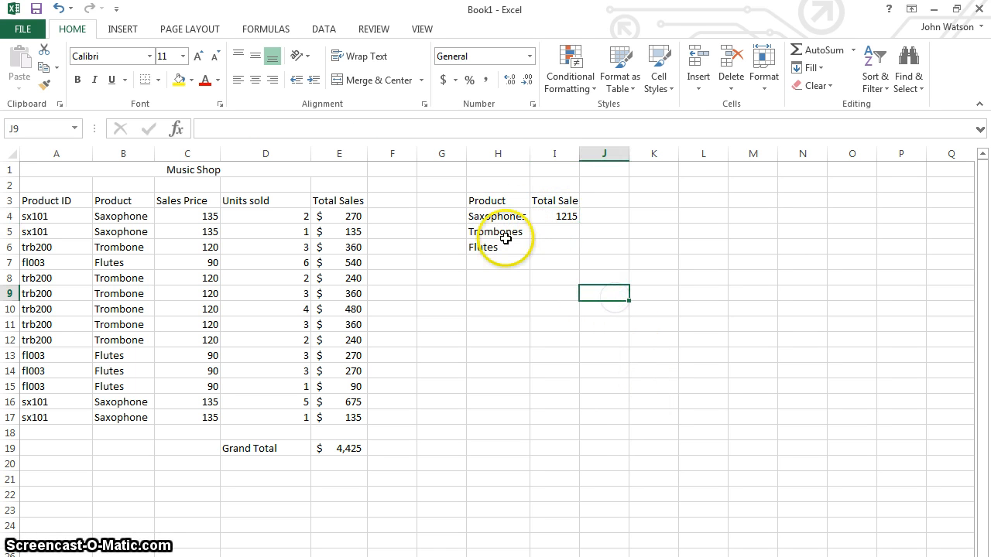
- Enter the Trombones total in I5 with the formula =sumif(B4:B17, "Trombones", E4:E17)
scroll(525, 228, up, 2)
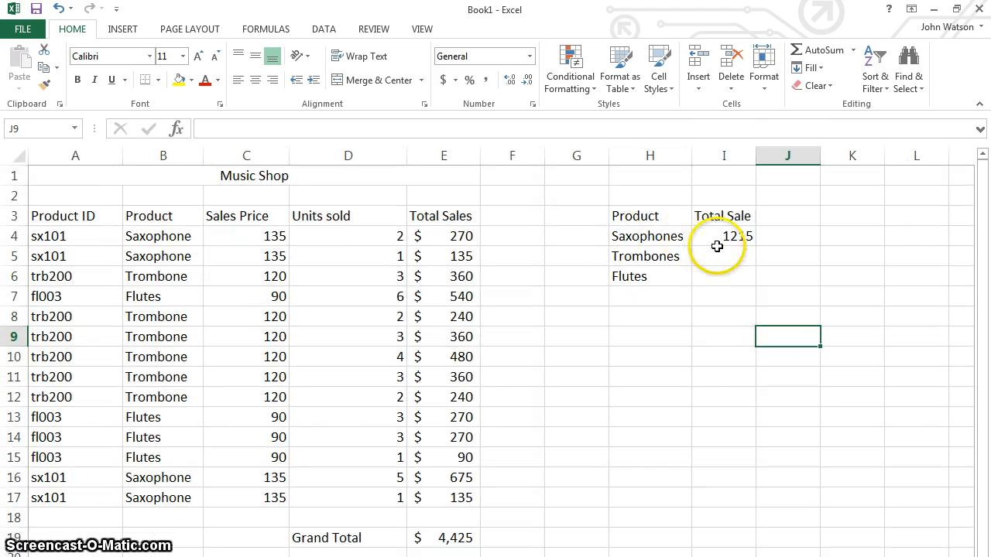
click(722, 255)
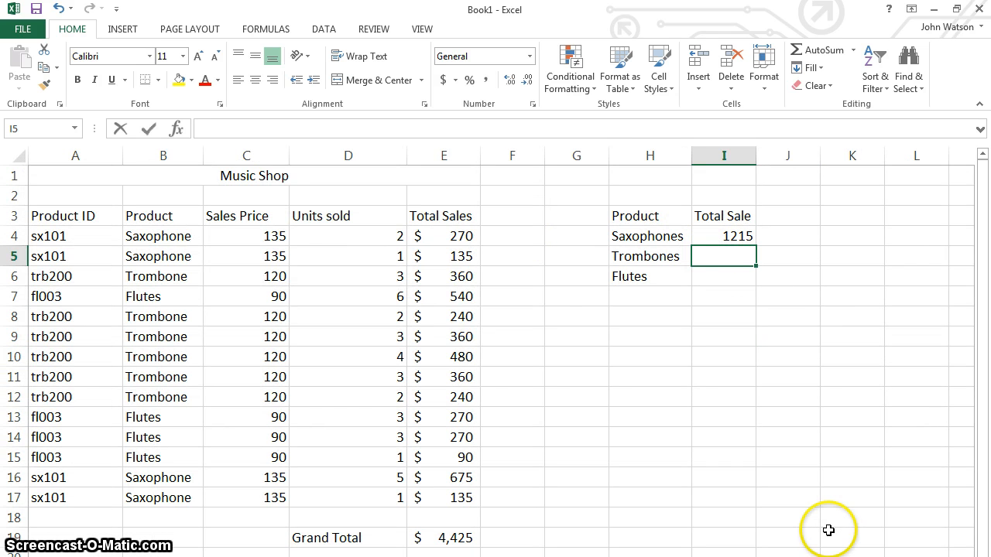
text(=sumif()
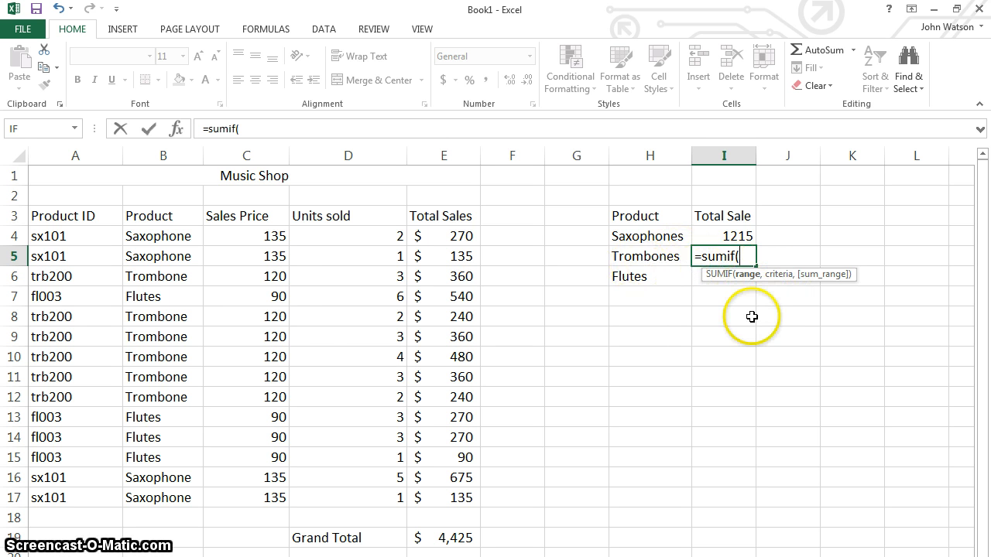
drag(159, 236, 155, 501)
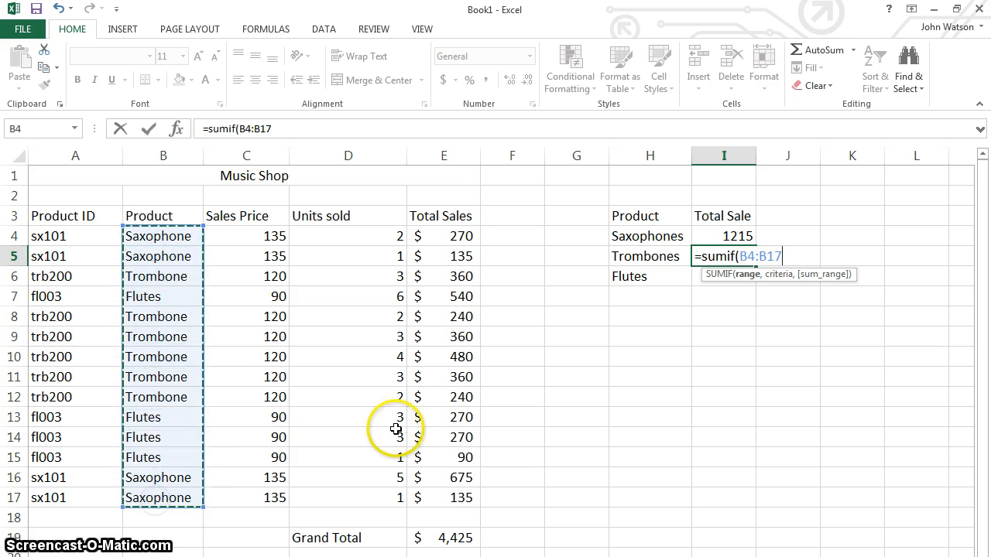
text(,)
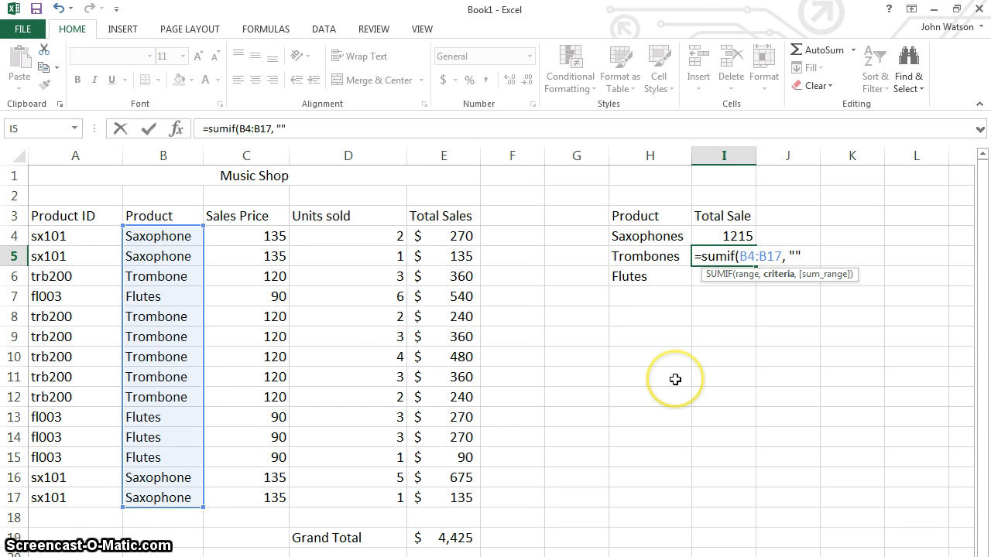
key(Left)
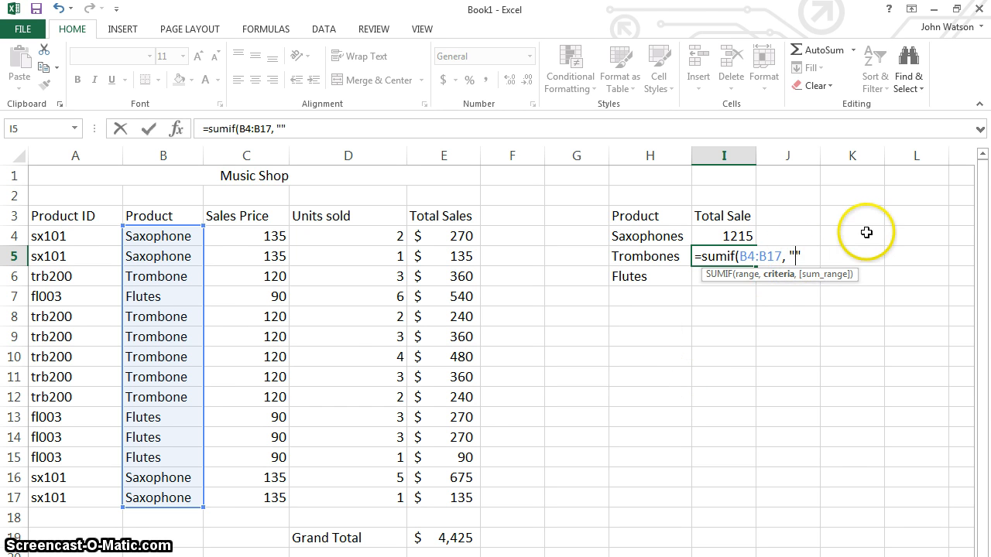
text(Trombones)
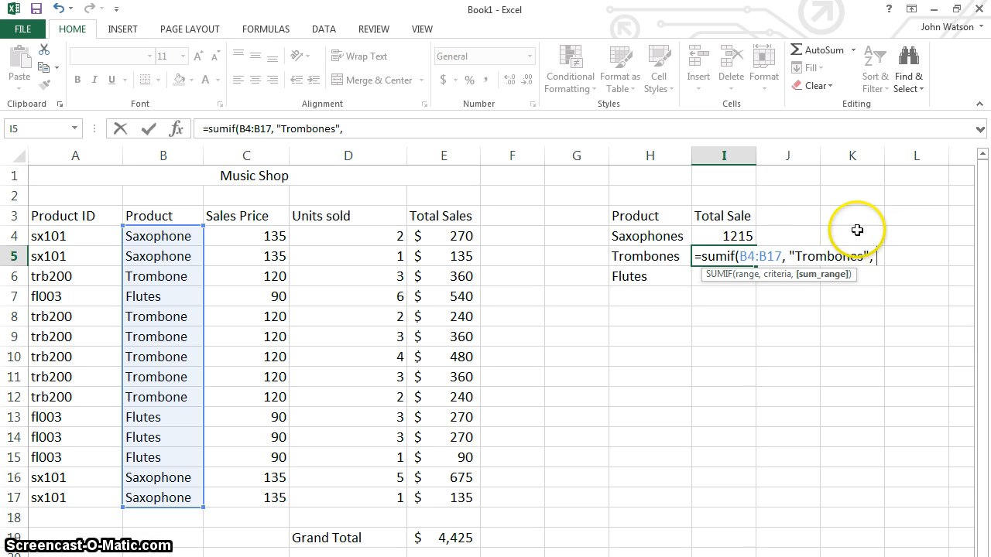
click(457, 244)
drag(457, 246, 451, 498)
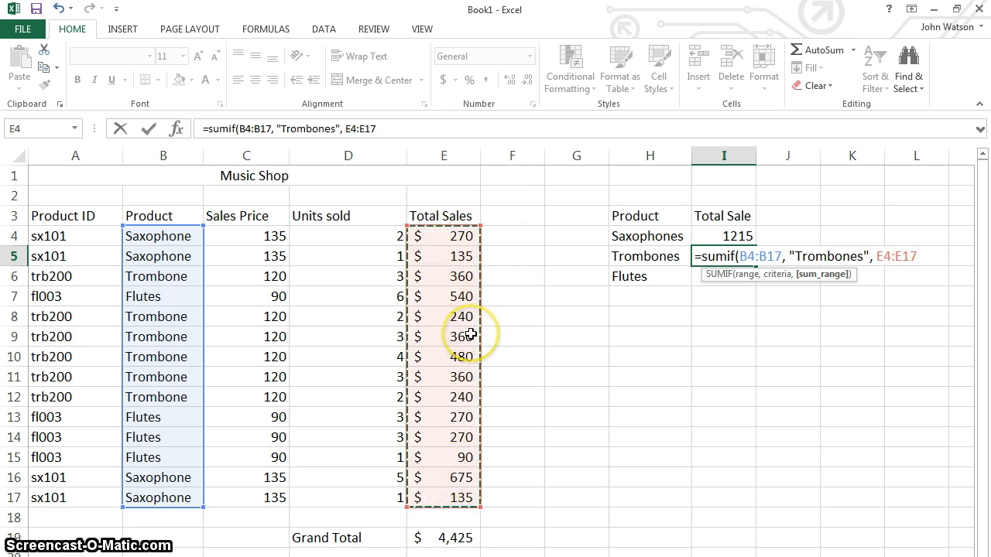
key(Return)
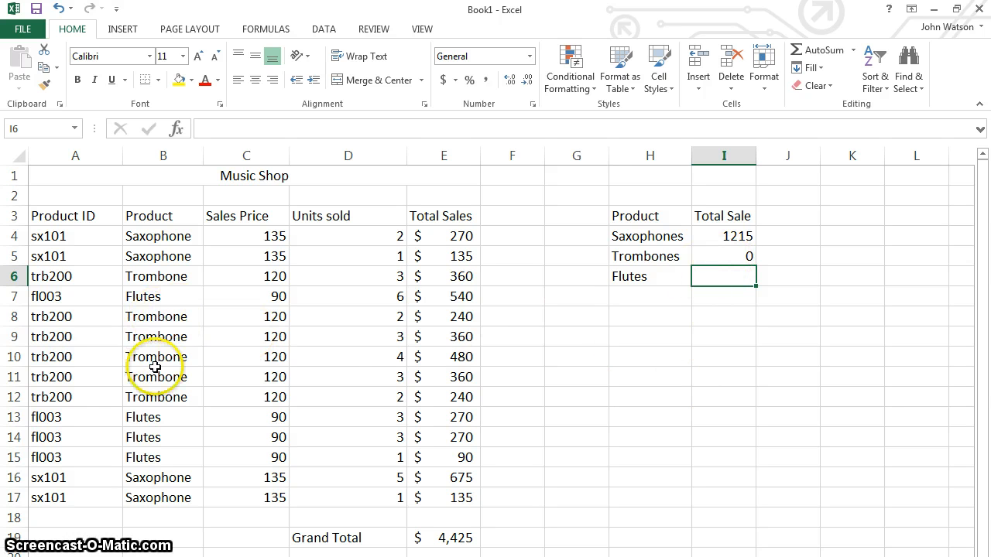
- Change the criterion of the SUMIF formula in I5 to "Trombone" to match the product name in column B
click(185, 317)
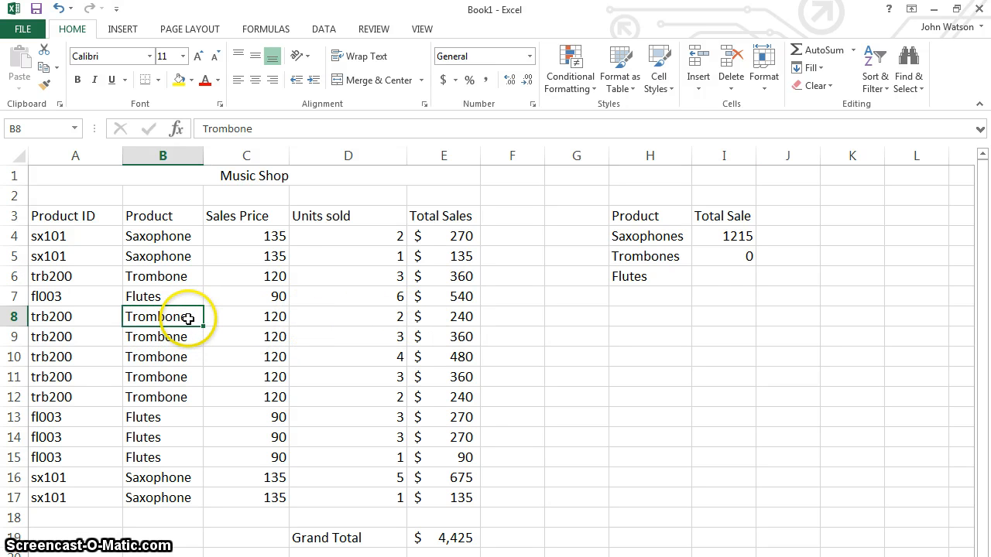
click(725, 260)
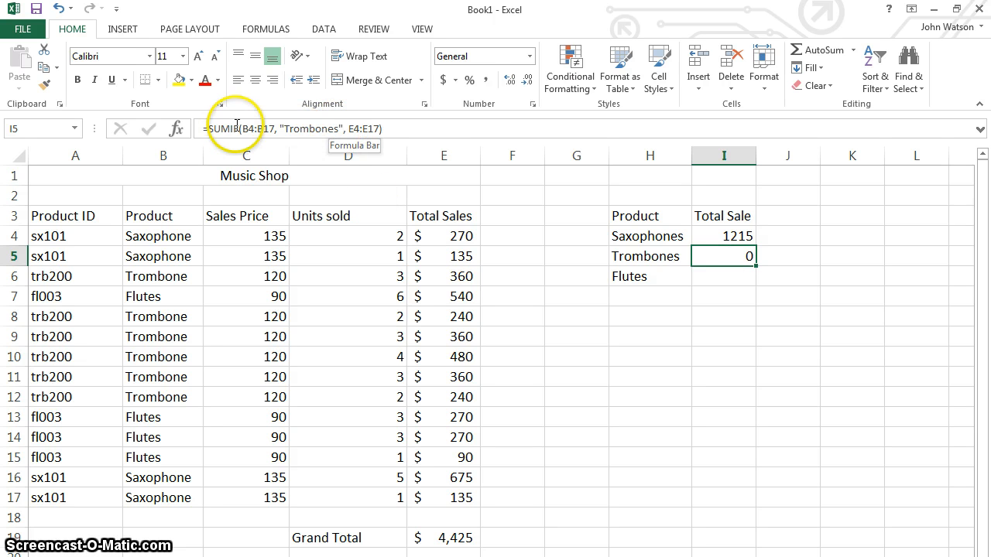
drag(243, 127, 273, 128)
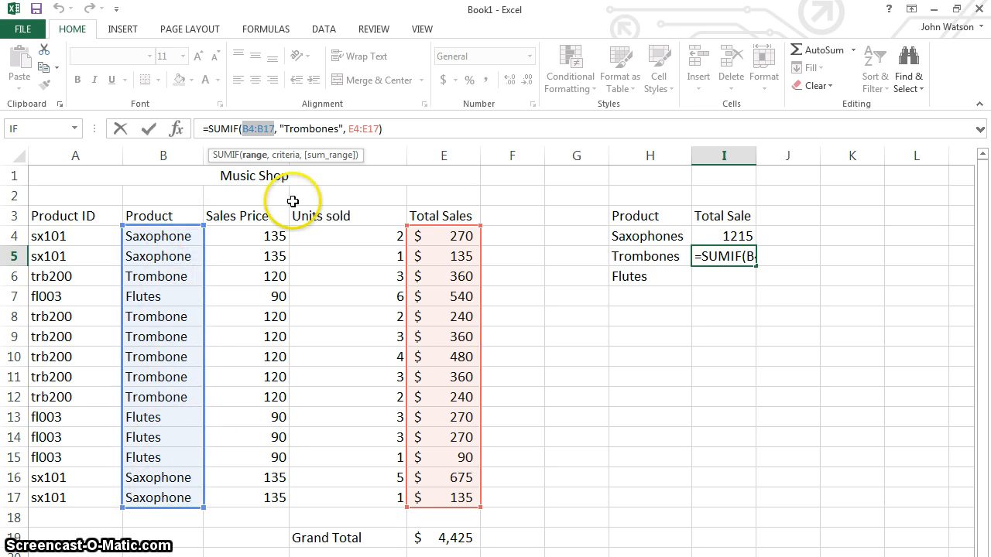
click(335, 130)
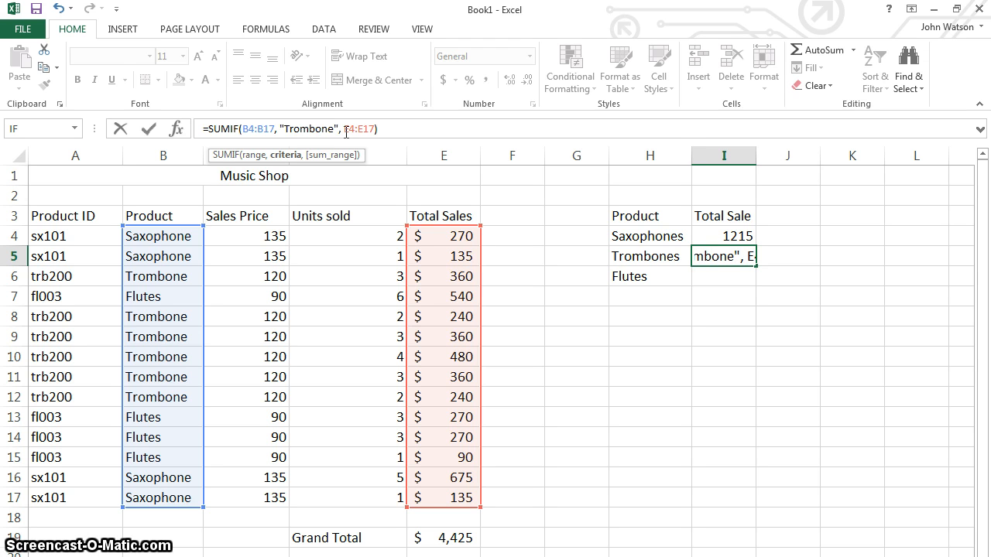
key(Return)
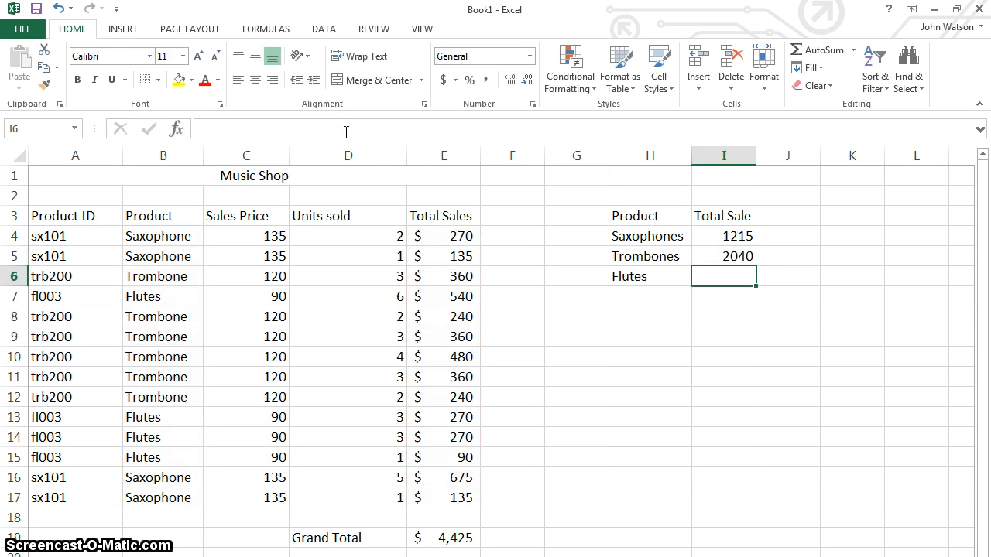
- Enter the Flutes total in I6 with a SUMIF formula using product range B4:B17, criterion "Flute" and sum range E4:E17
click(702, 282)
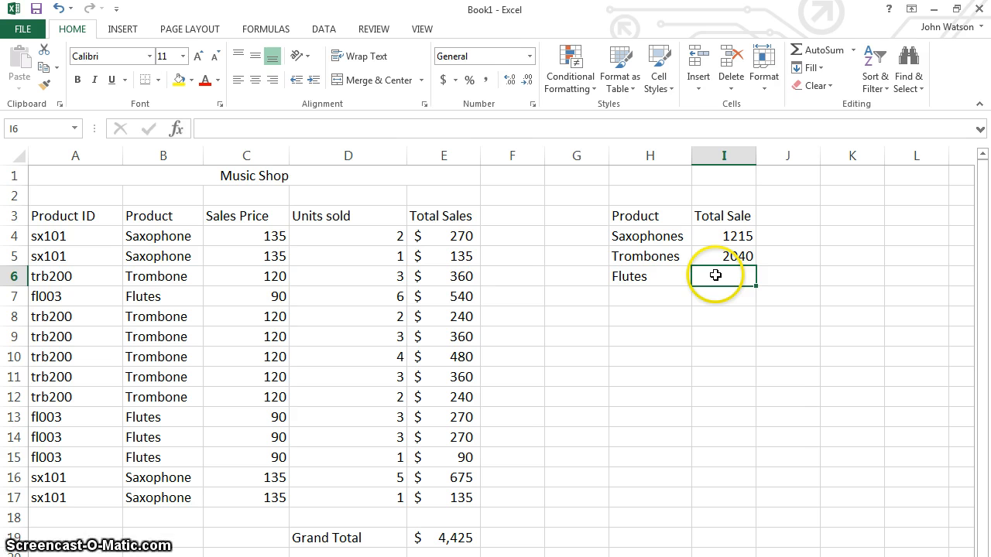
text(=sumif()
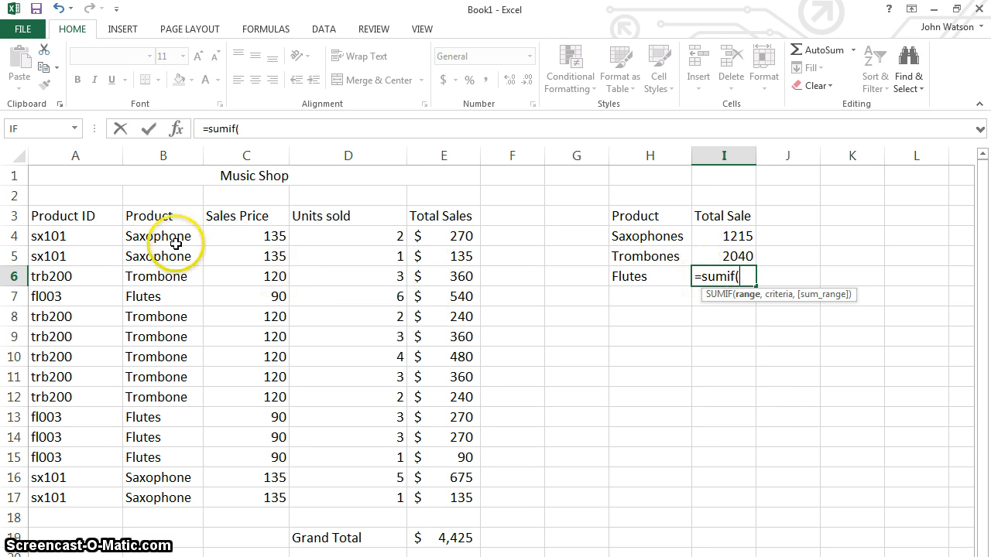
drag(155, 236, 164, 492)
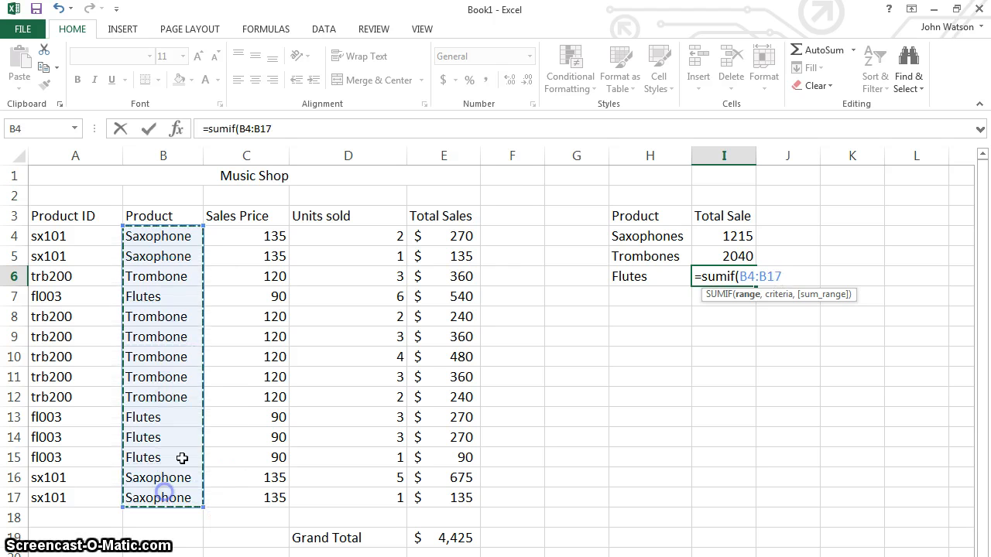
text(,)
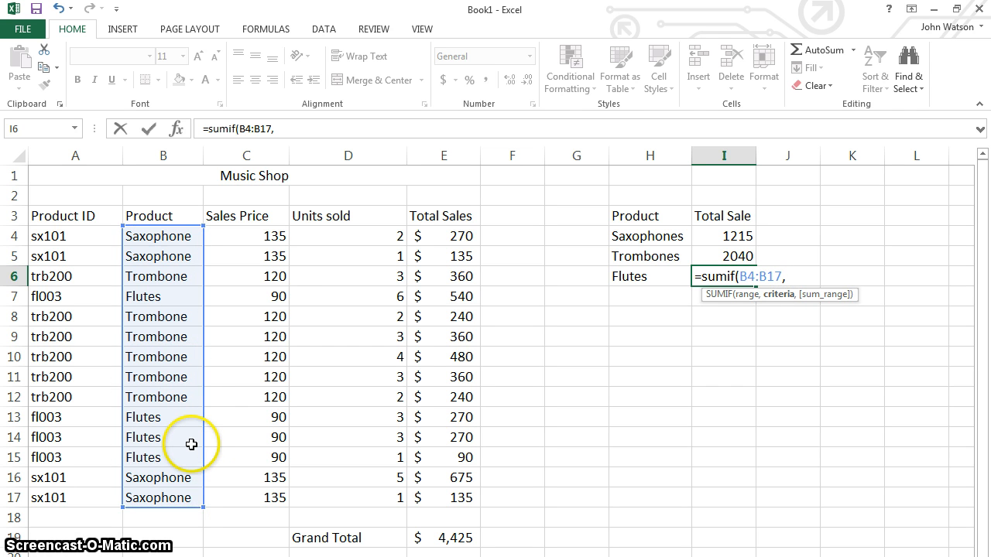
text( "")
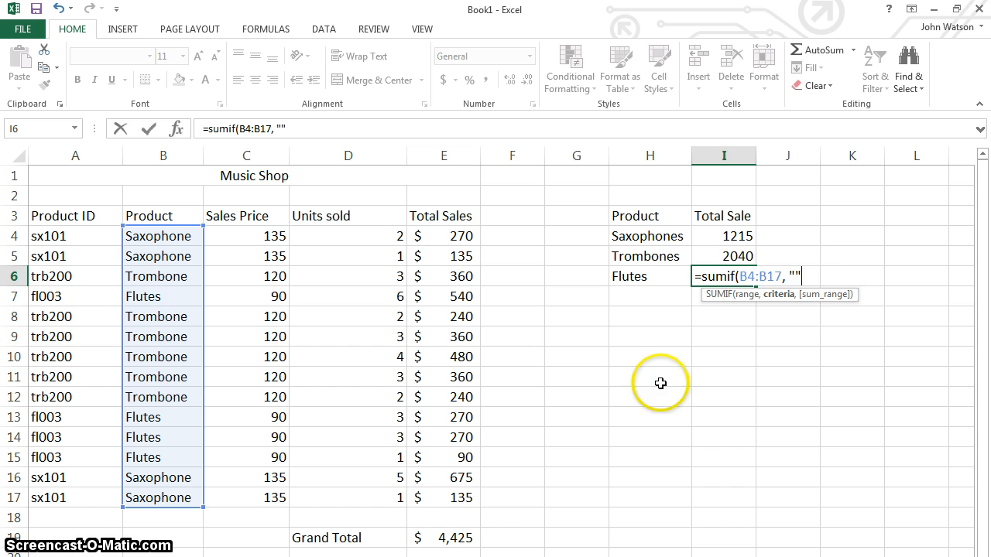
click(791, 276)
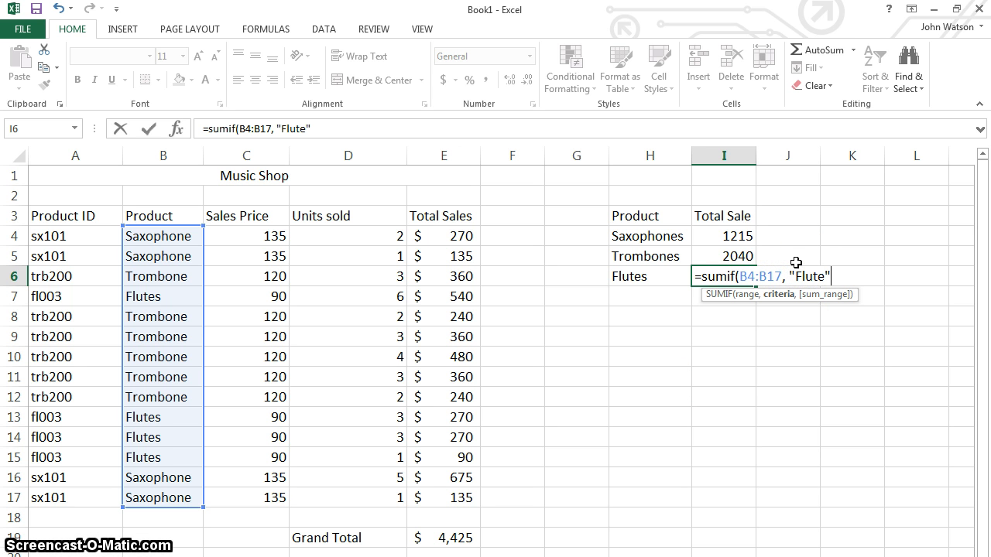
text(,)
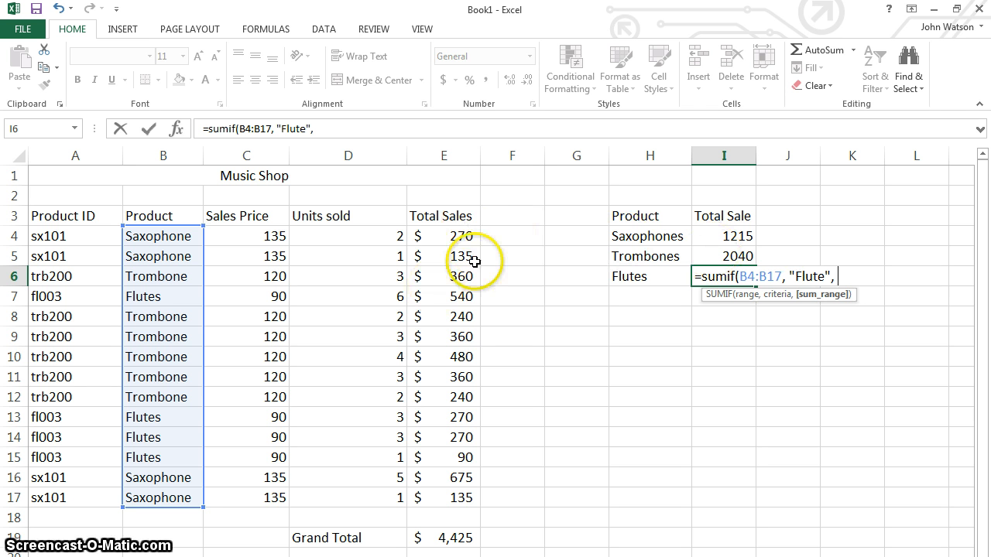
drag(465, 238, 453, 497)
key(Return)
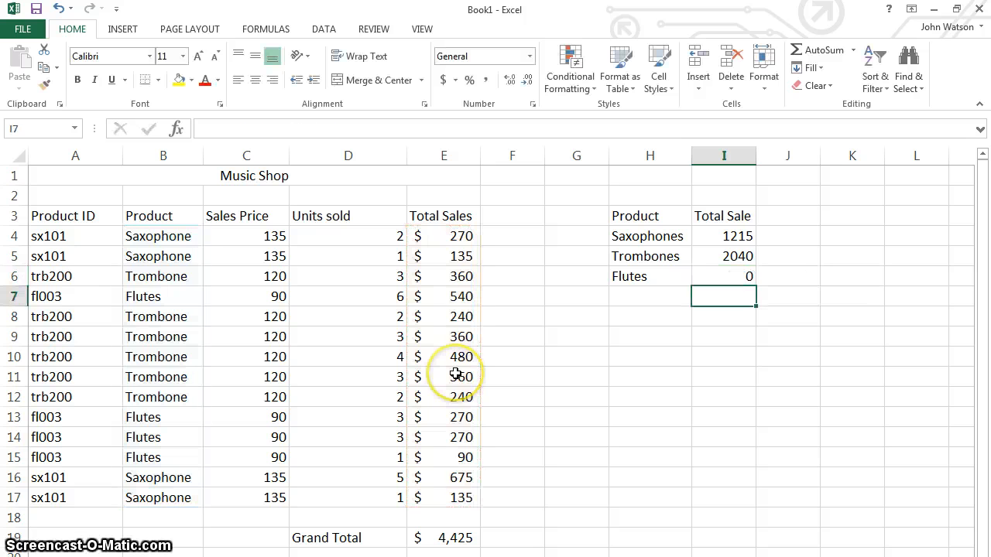
- Change the criterion of the SUMIF formula in I6 to "Flutes" to match the product name in column B
click(729, 276)
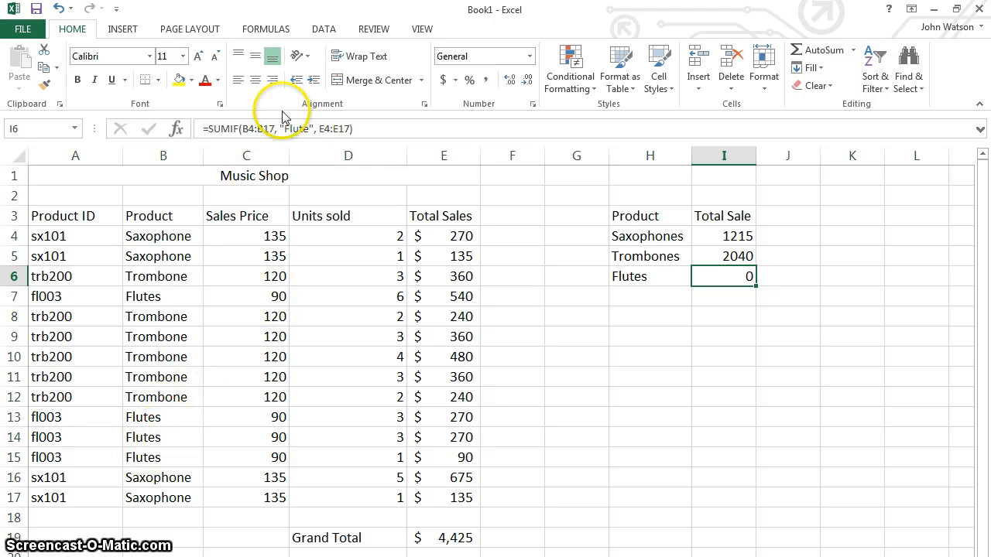
click(311, 129)
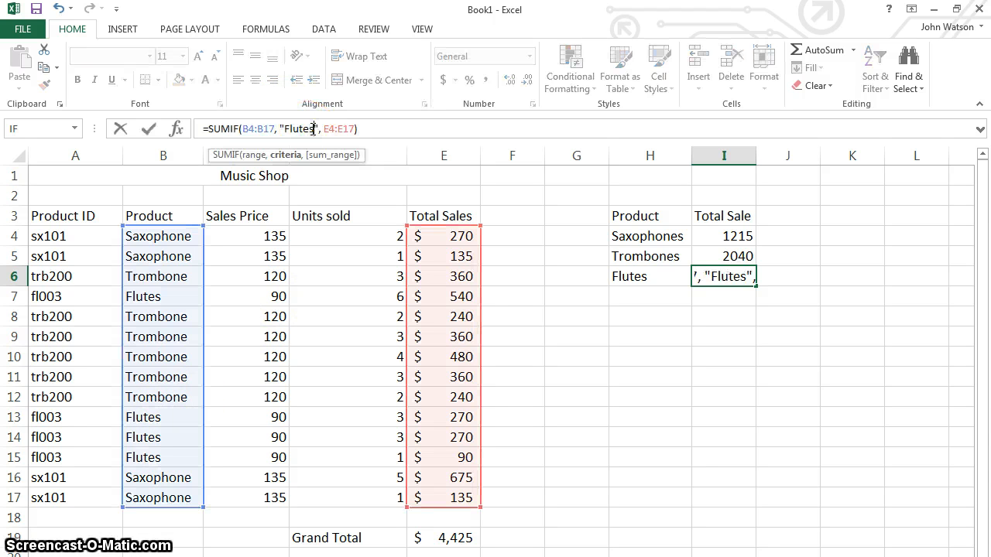
text(s)
key(Return)
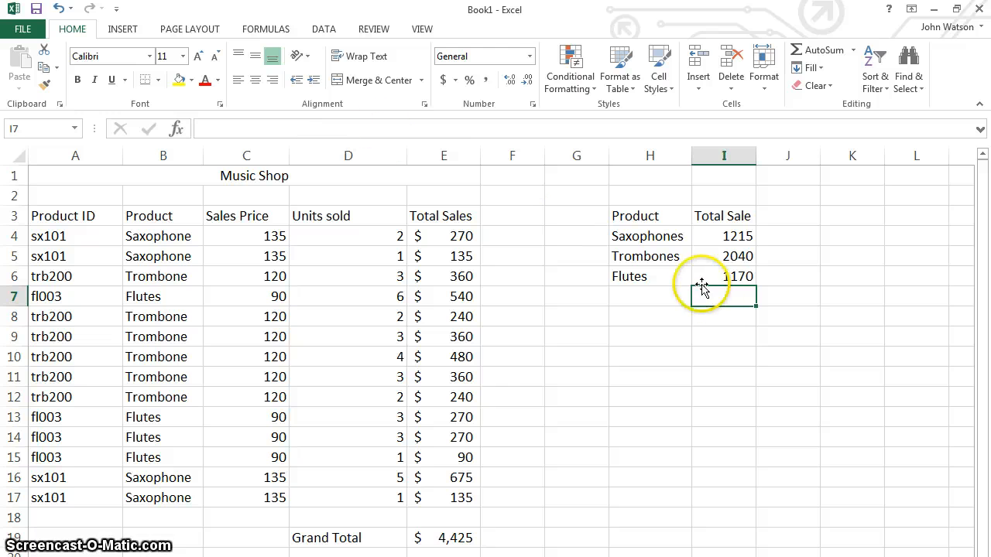
- Format the product totals in I4:I6 as dollar accounting values without decimal places
drag(720, 236, 743, 266)
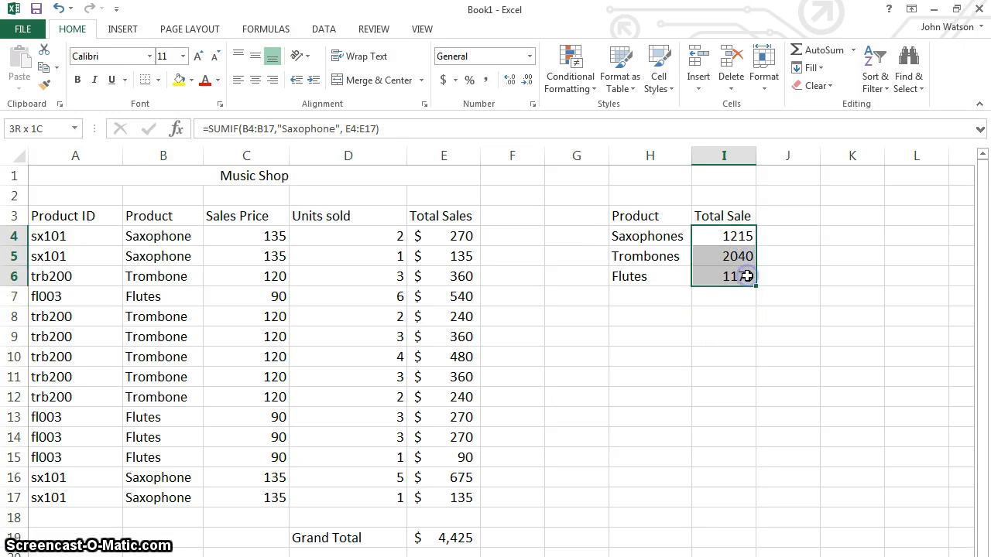
click(445, 80)
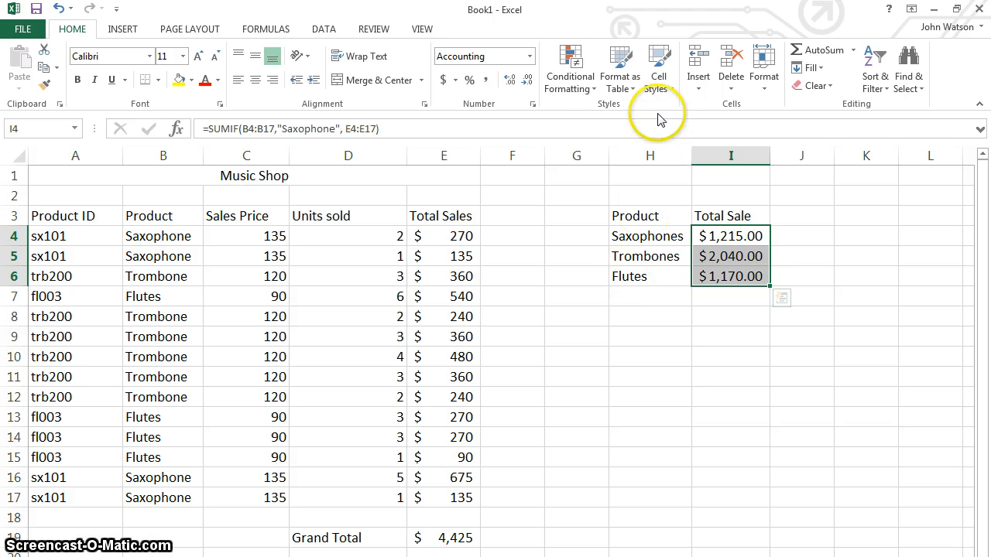
click(527, 82)
click(724, 413)
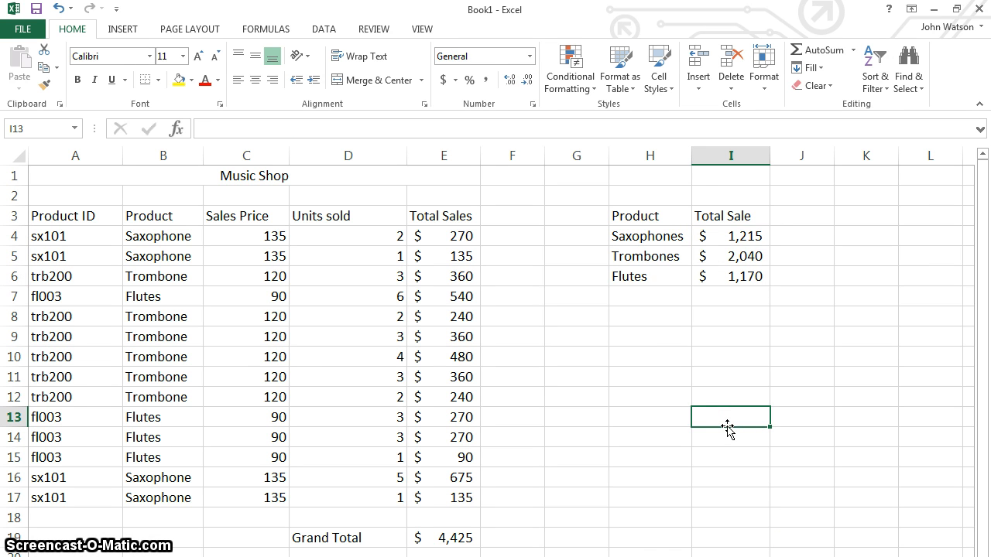
- Change the product name in B8 to Flutes to test the summary formulas
click(161, 317)
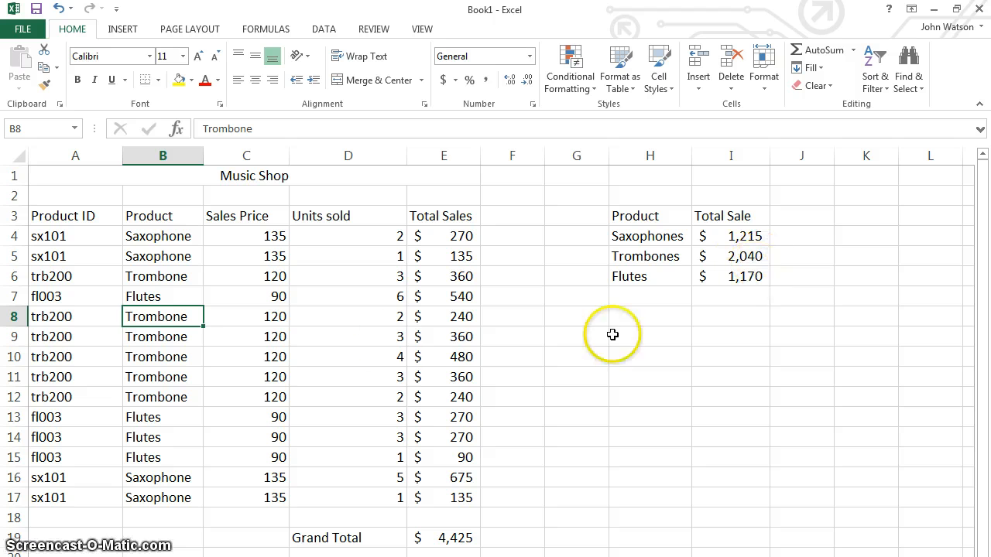
text(Flutes)
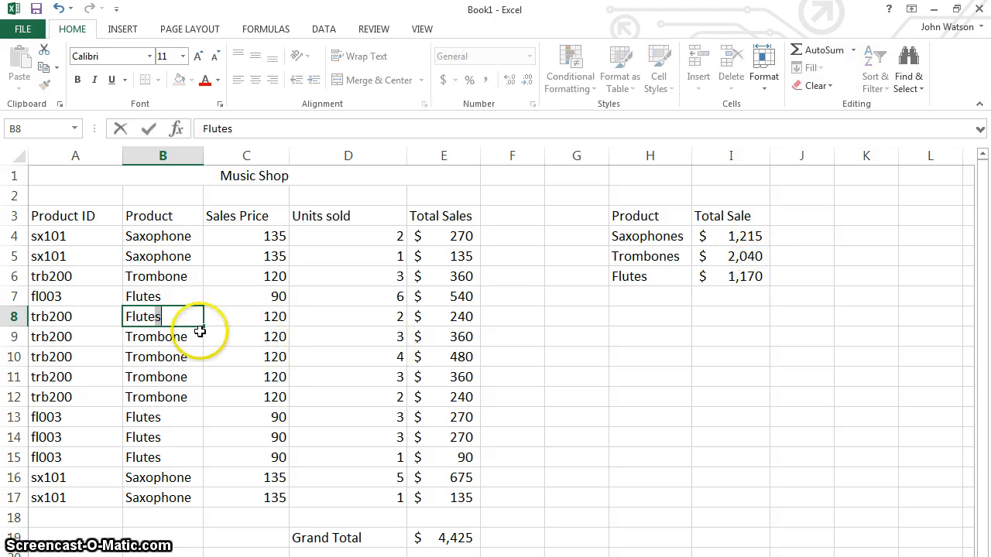
key(Return)
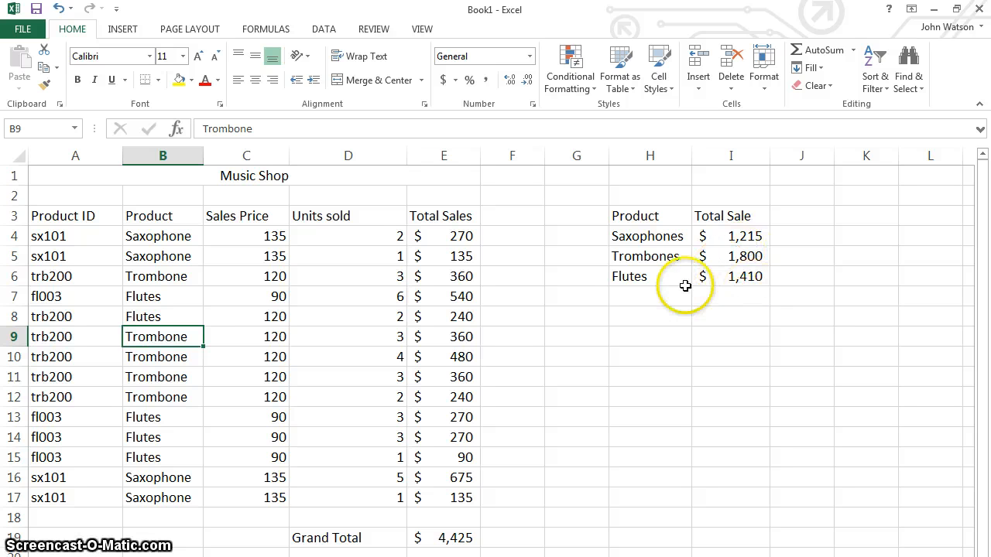
- Set the units sold for the first Saxophone row, D4, to 3
click(393, 241)
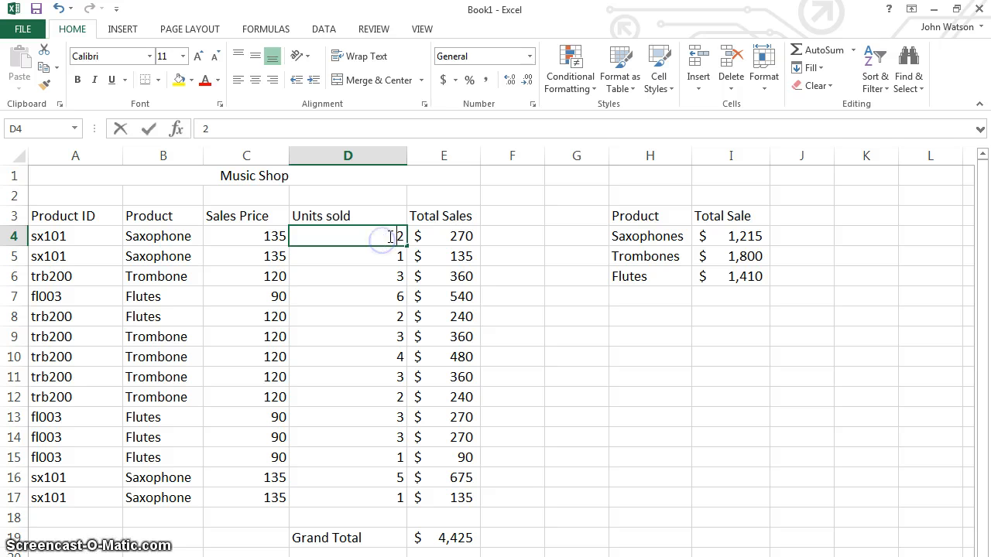
double_click(395, 235)
text(3)
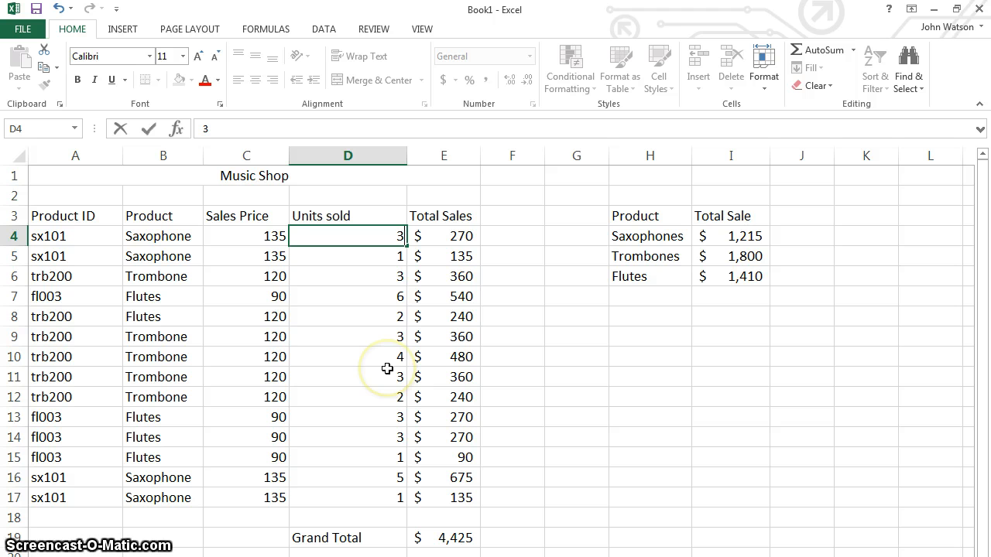
key(Return)
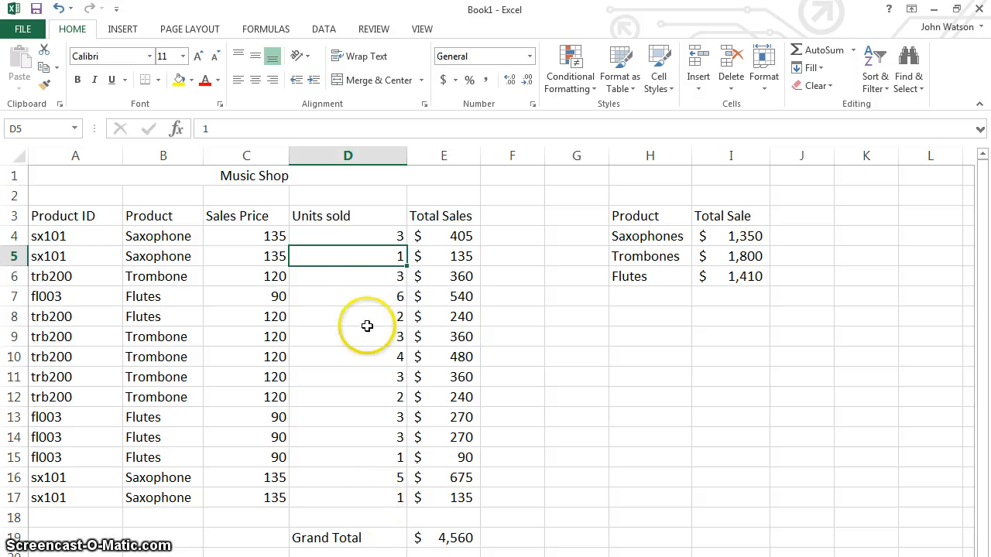
- Set the units sold in D5 to 0 and fill that value down through D17
text(0)
key(Return)
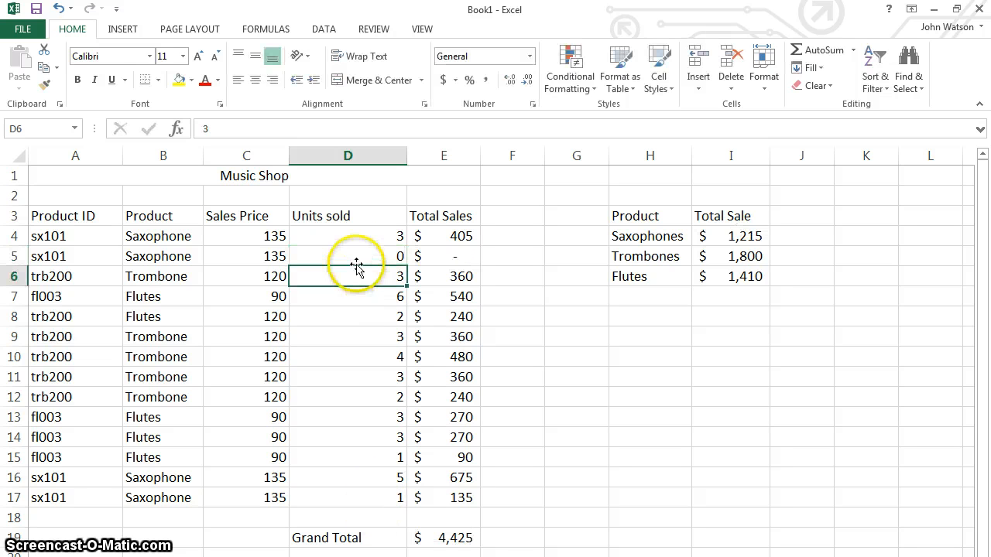
click(379, 262)
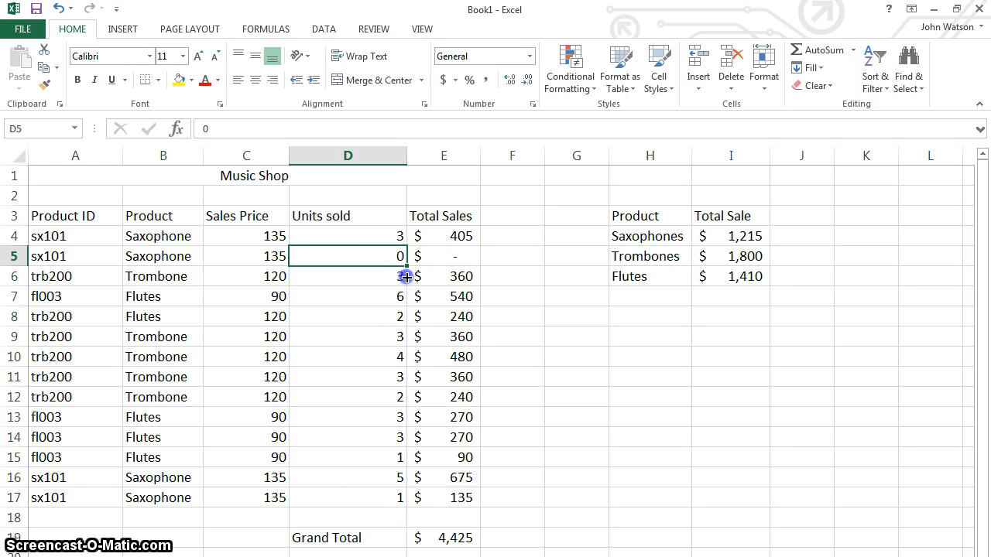
drag(406, 276, 400, 507)
click(530, 394)
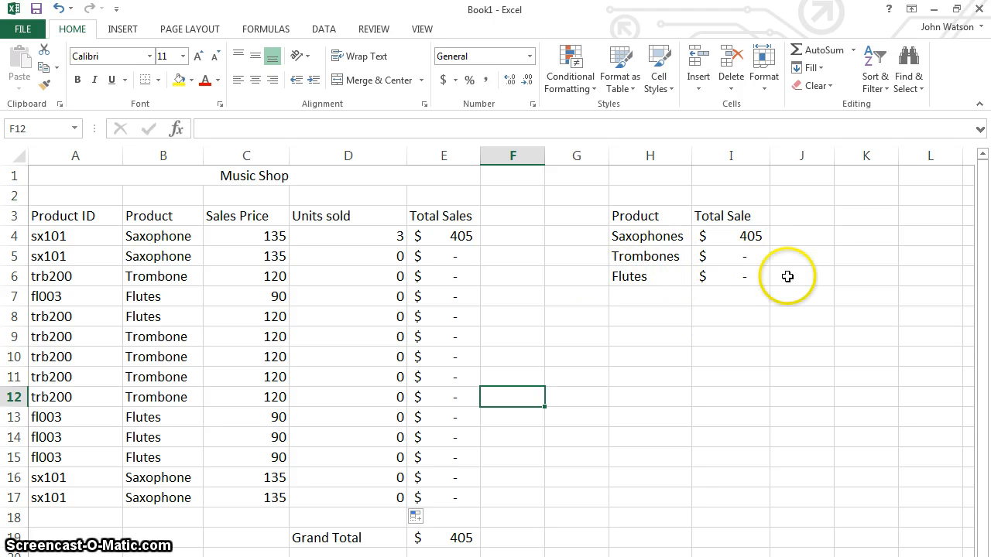
- Inspect the ranges of the SUMIF formula in I4 without editing it, and undo the zeros entered in D5:D17
double_click(747, 236)
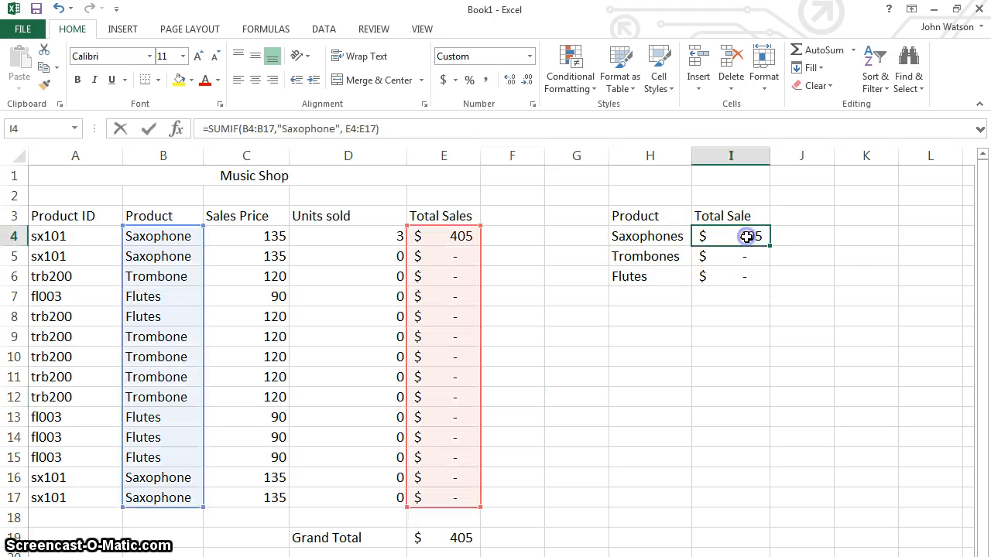
key(Escape)
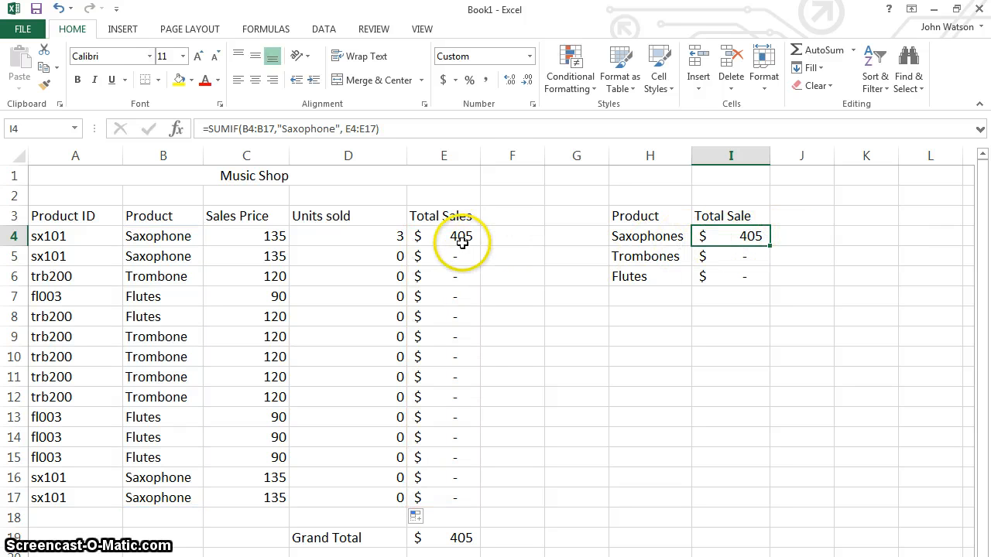
key(ctrl+z)
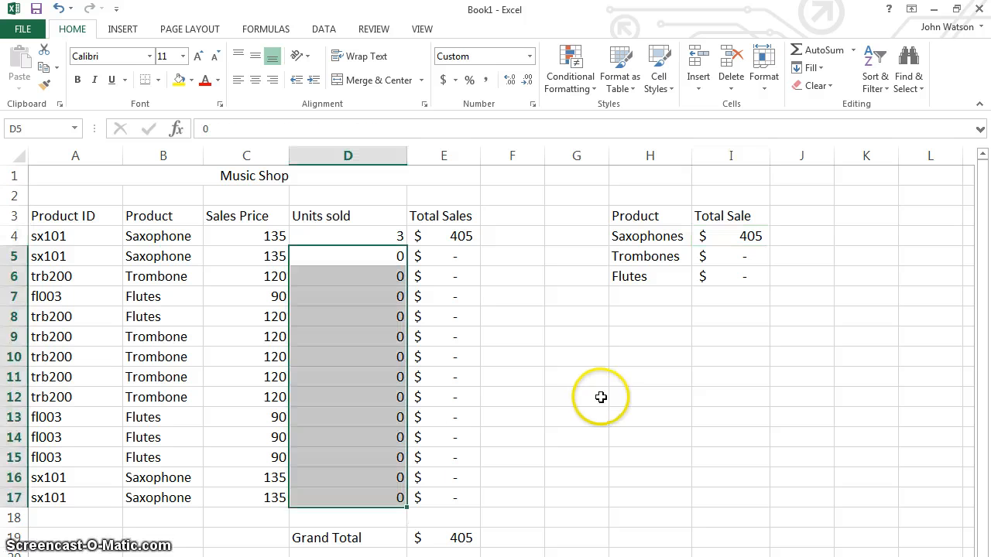
click(592, 394)
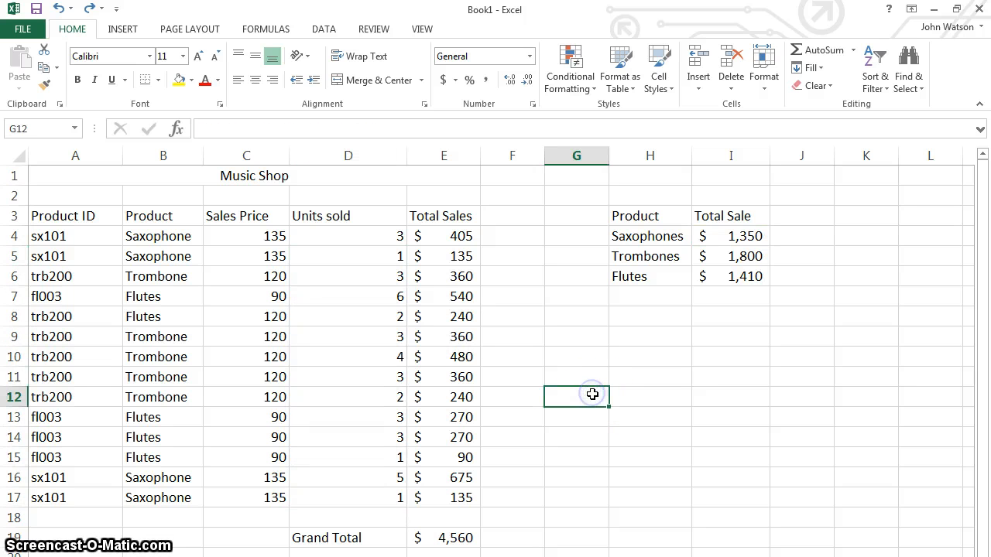